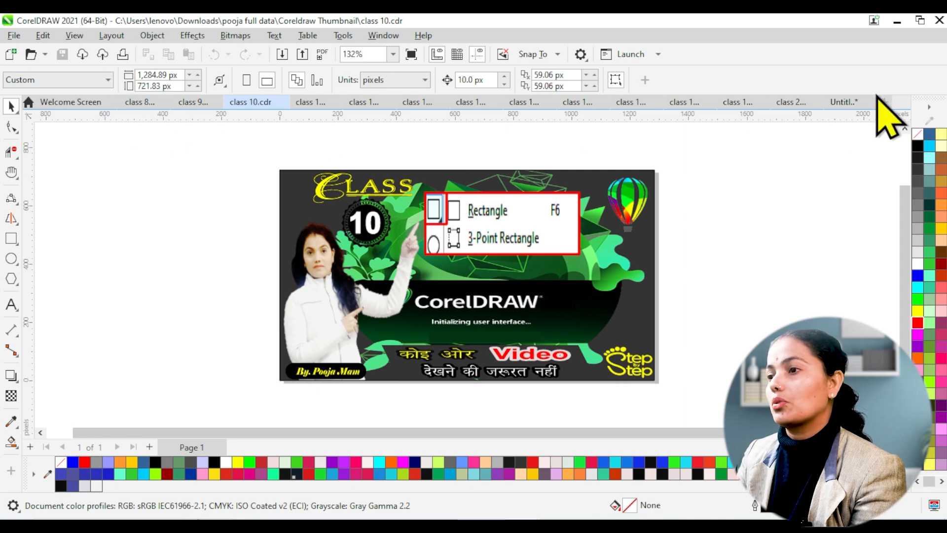
Step: In the Untitled-2 document, draw a rectangle about 2934 mm wide and 1290 mm high and shift it slightly up and right
{"action": "left_click", "coordinate": [841, 101]}
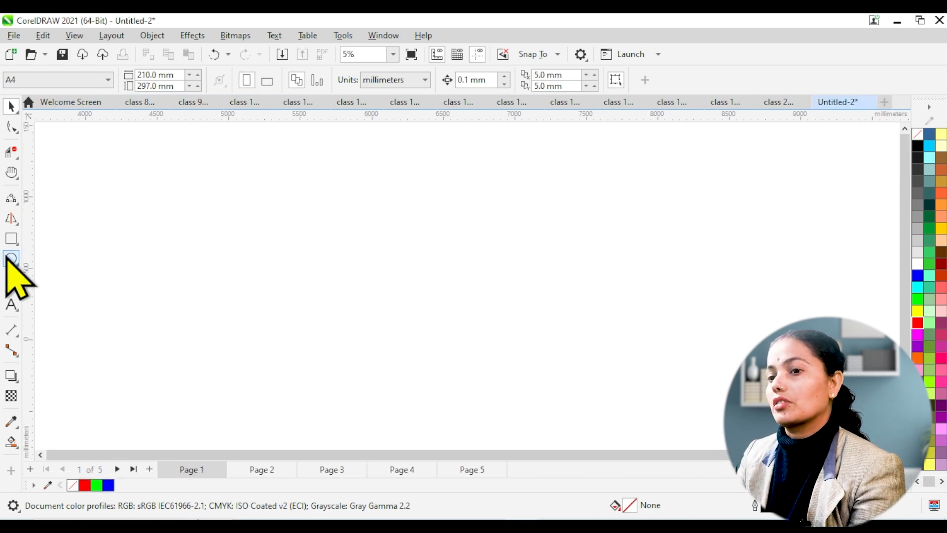
{"action": "left_click", "coordinate": [14, 242]}
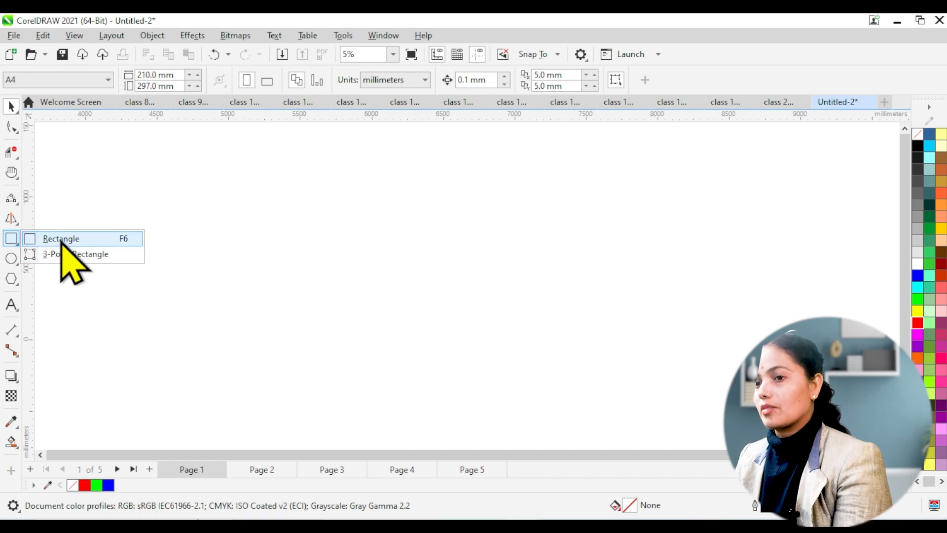
{"action": "left_click", "coordinate": [62, 242]}
{"action": "mouse_move", "coordinate": [192, 202]}
{"action": "left_mouse_down"}
{"action": "mouse_move", "coordinate": [471, 269]}
{"action": "mouse_move", "coordinate": [657, 370]}
{"action": "mouse_move", "coordinate": [612, 387]}
{"action": "left_mouse_up"}
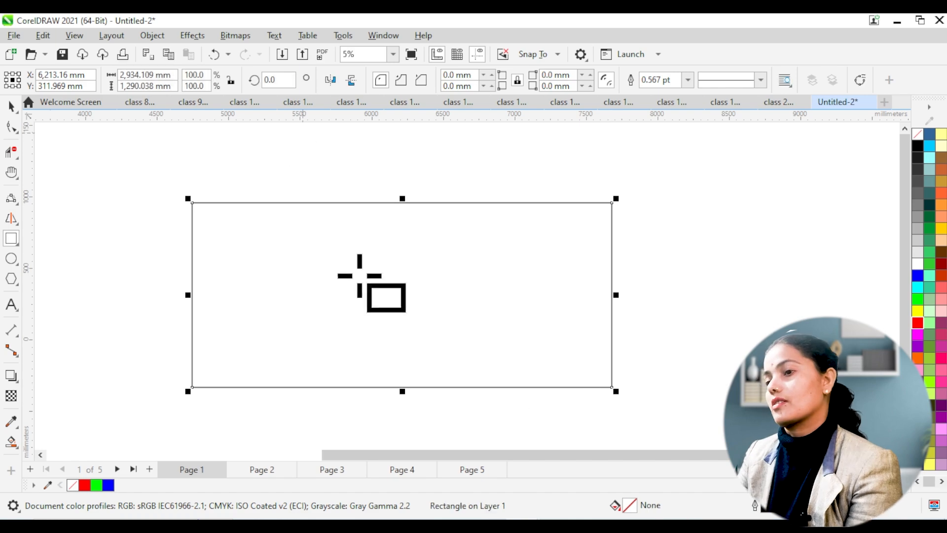
{"action": "left_click_drag", "start_coordinate": [402, 294], "coordinate": [428, 274]}
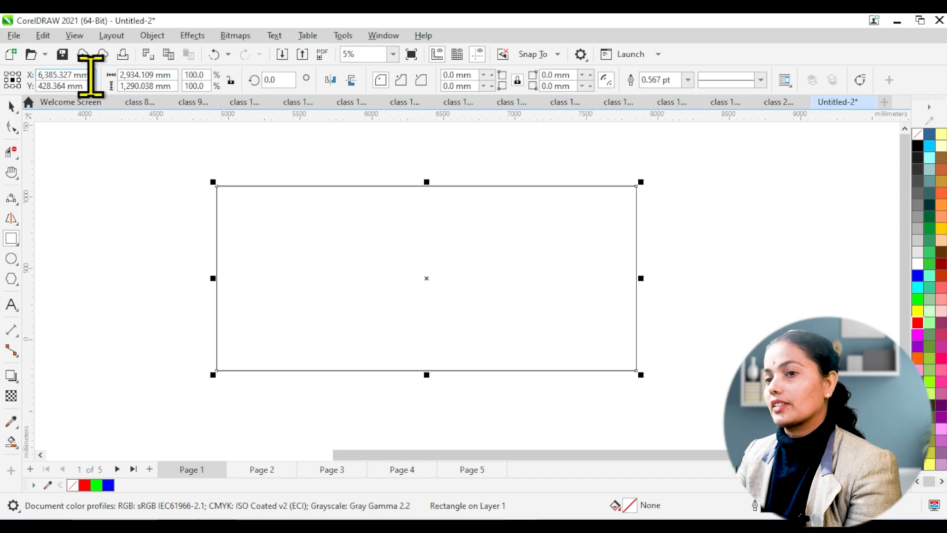
Step: Set the rectangle's position to X 5000 mm and Y 3000 mm
{"action": "left_click", "coordinate": [54, 75]}
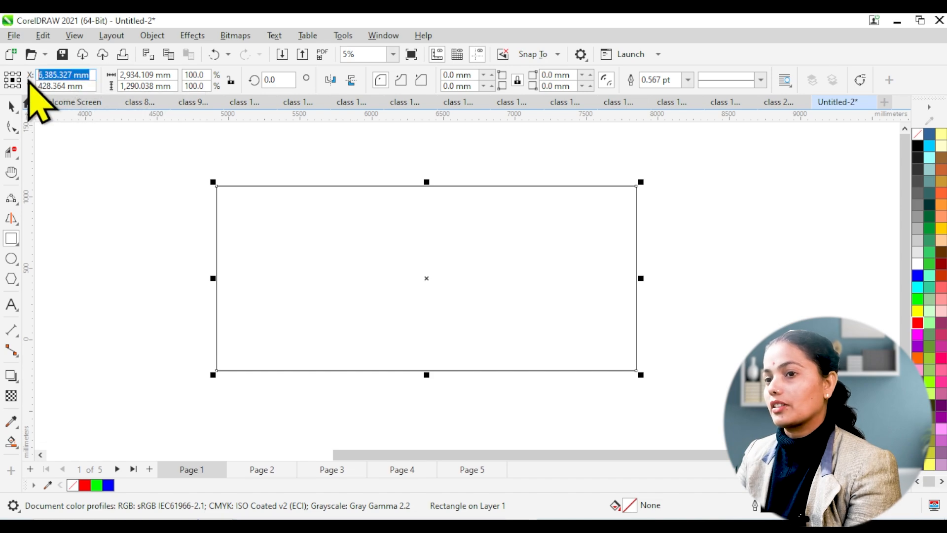
{"action": "type", "text": "5"}
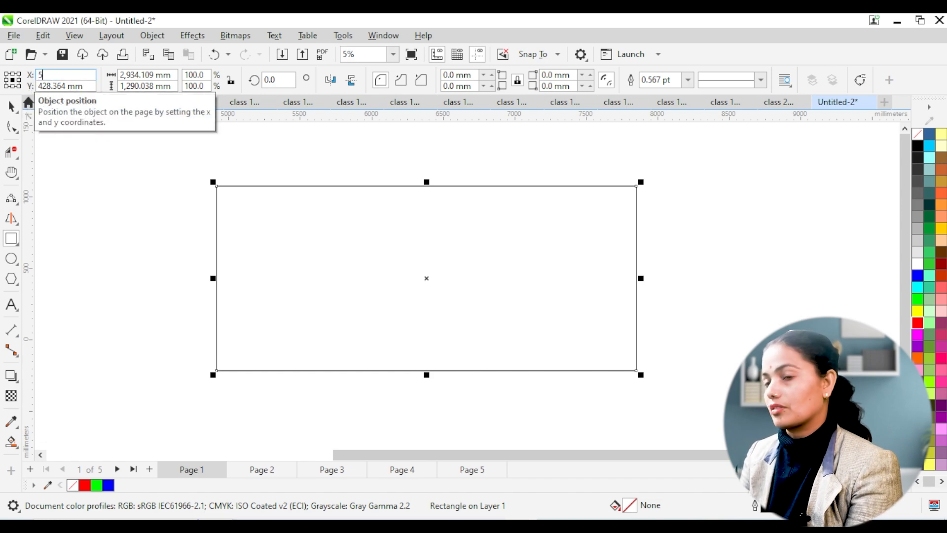
{"action": "type", "text": ",000"}
{"action": "key", "text": "Return"}
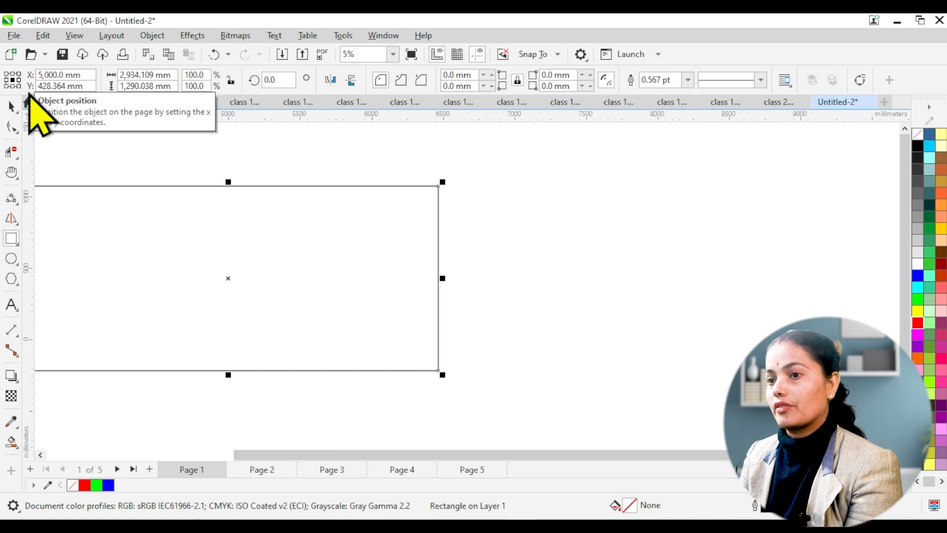
{"action": "left_click", "coordinate": [85, 86]}
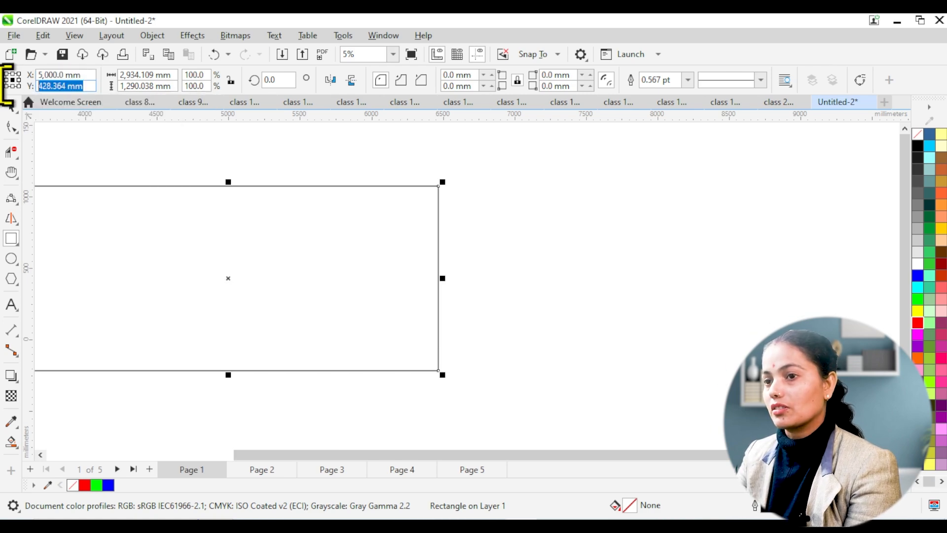
{"action": "type", "text": "3,0"}
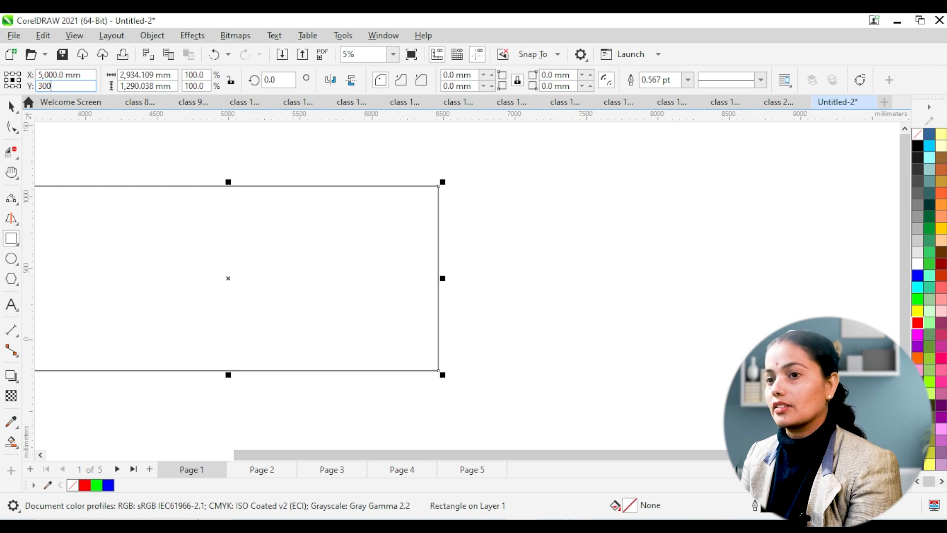
{"action": "type", "text": "00"}
{"action": "key", "text": "Return"}
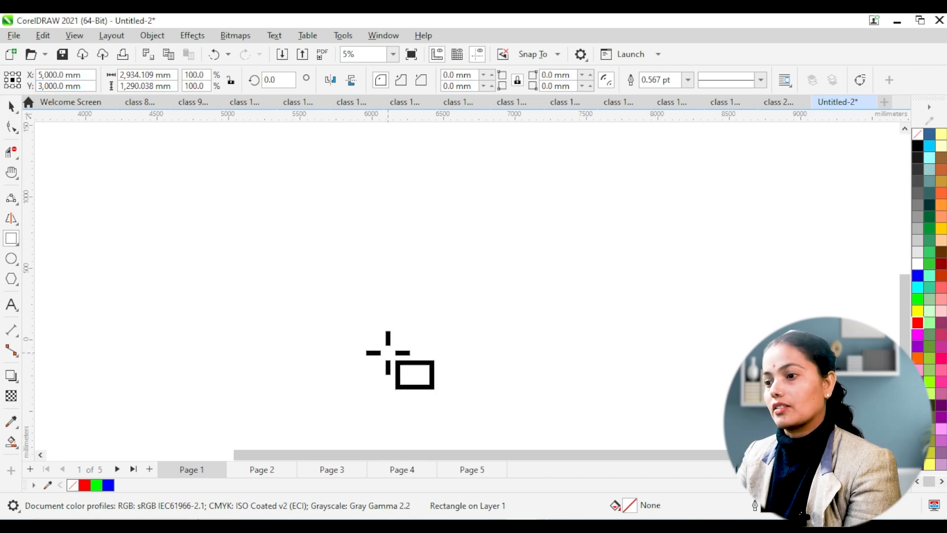
Step: Undo the last vertical repositioning and move the rectangle to about X 6288 mm, Y 457 mm
{"action": "key", "text": "ctrl+z"}
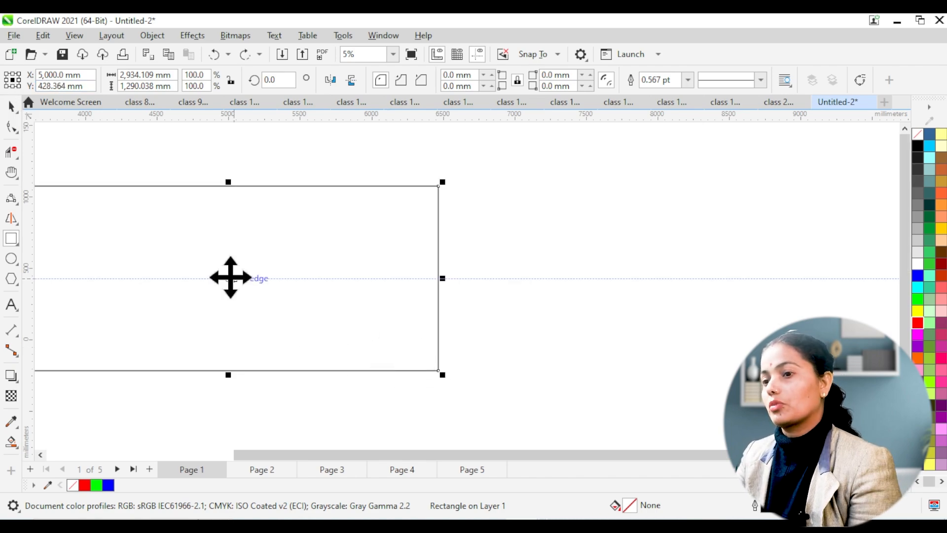
{"action": "left_click_drag", "start_coordinate": [230, 279], "coordinate": [415, 276]}
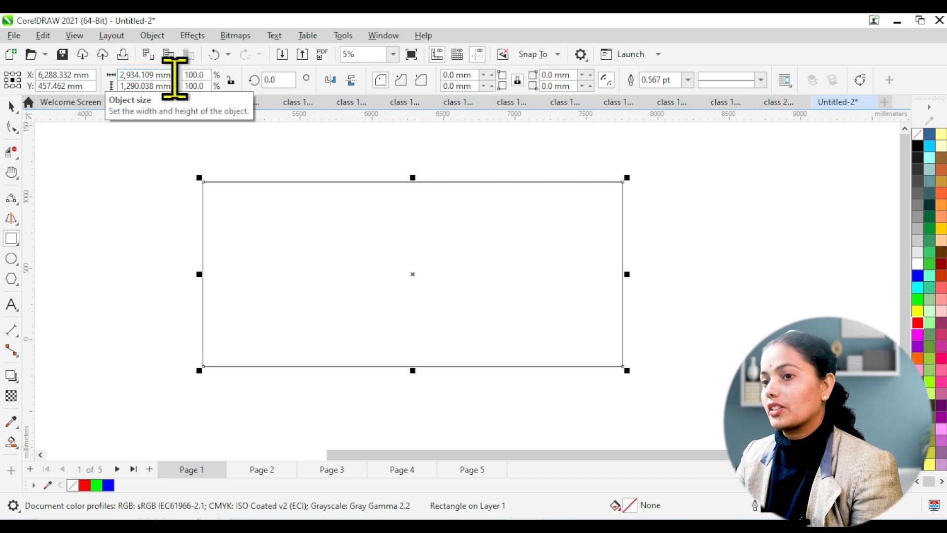
Step: Set the rectangle's size to 2000 mm wide and 1000 mm high
{"action": "left_click_drag", "start_coordinate": [174, 75], "coordinate": [120, 75]}
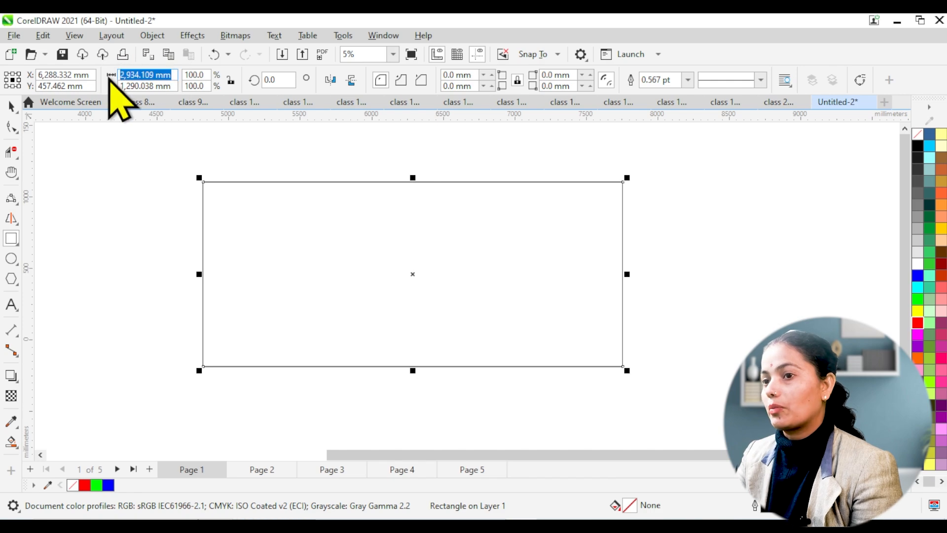
{"action": "type", "text": "2000"}
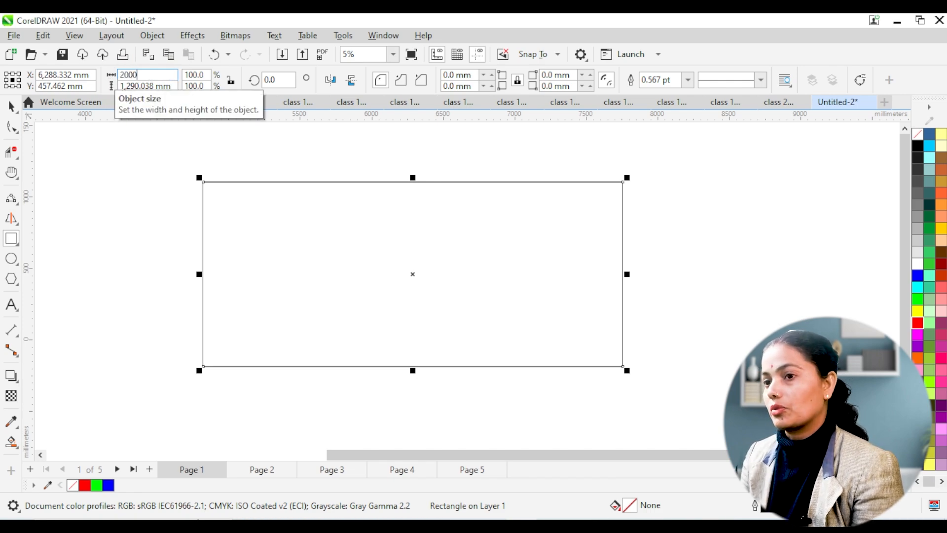
{"action": "key", "text": "Return"}
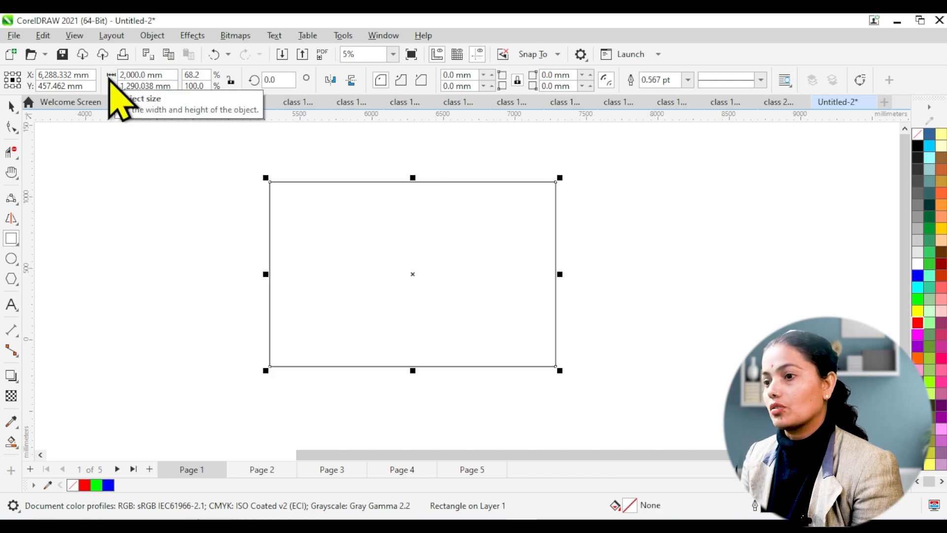
{"action": "left_click", "coordinate": [174, 86]}
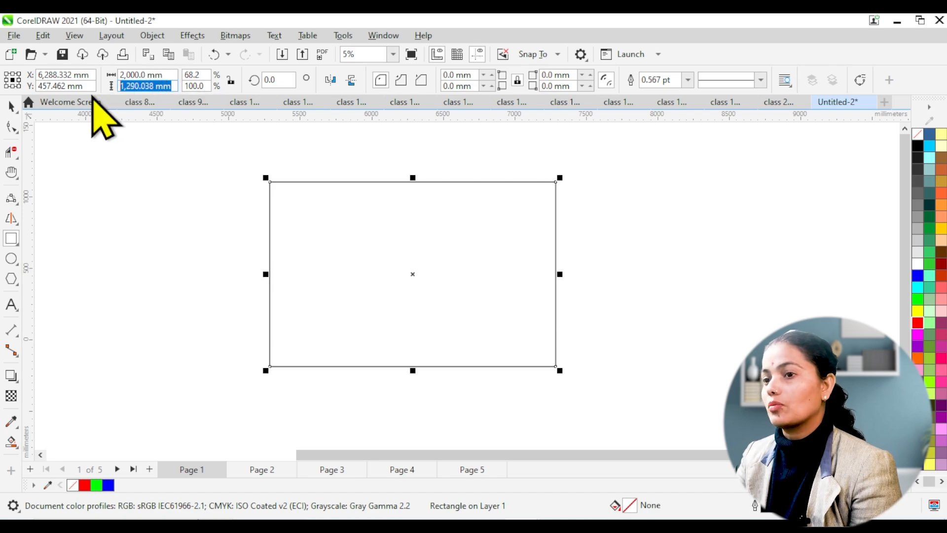
{"action": "type", "text": "100"}
{"action": "key", "text": "Return"}
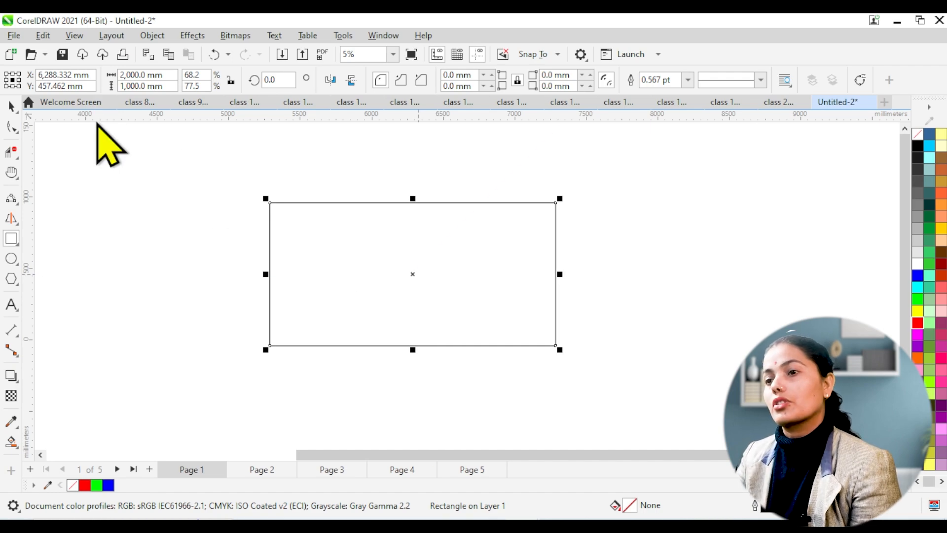
Step: Set the rectangle's scale factors to 70% horizontally and 78% vertically
{"action": "double_click", "coordinate": [200, 75]}
{"action": "type", "text": "7"}
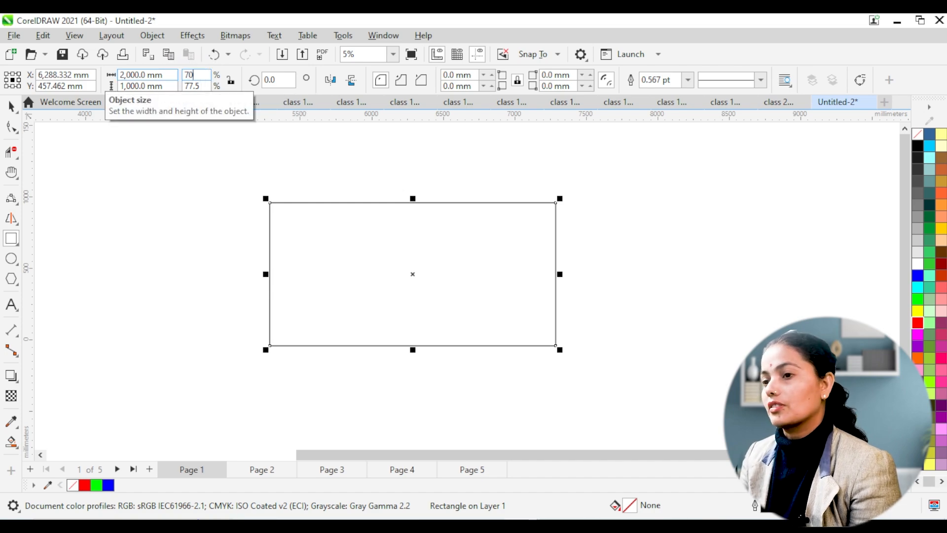
{"action": "type", "text": "0"}
{"action": "key", "text": "Return"}
{"action": "double_click", "coordinate": [197, 85]}
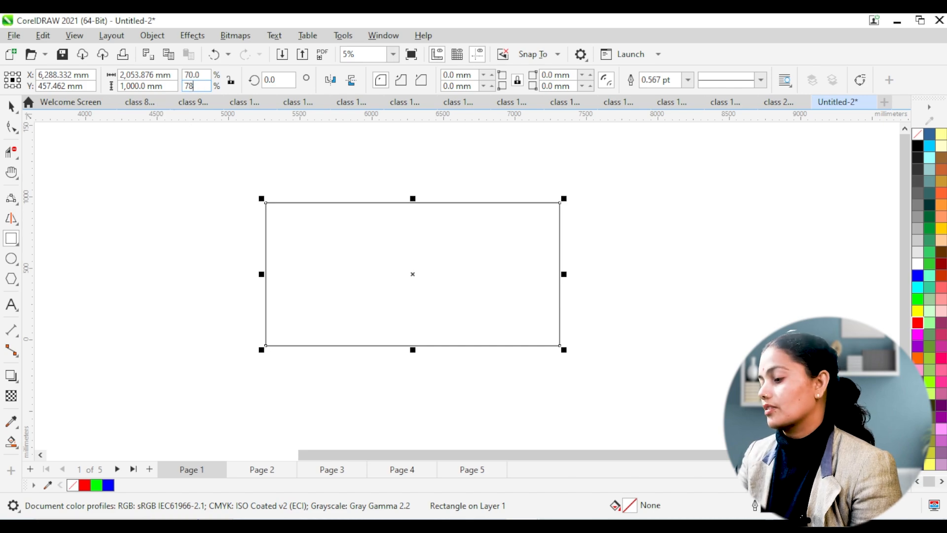
{"action": "type", "text": "78"}
{"action": "key", "text": "Return"}
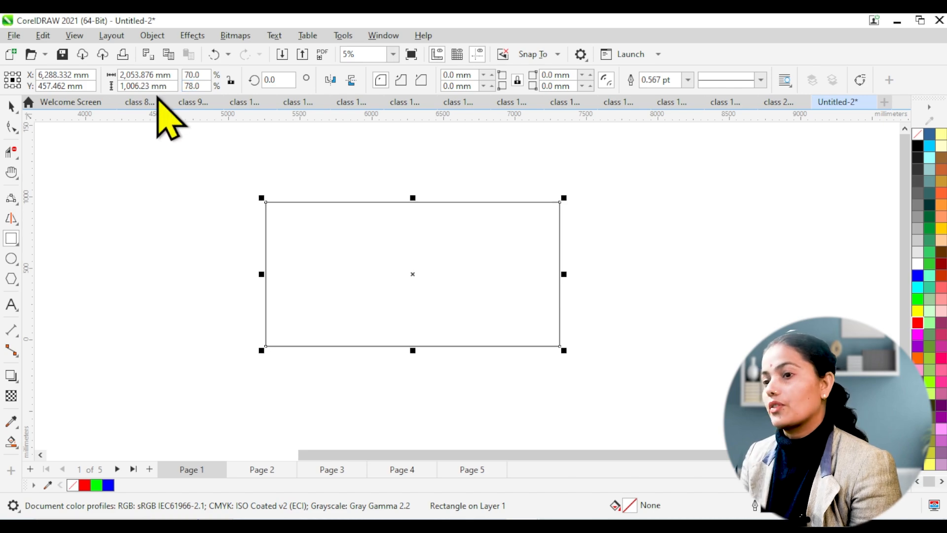
Step: Rotate the rectangle to an angle of 20 degrees and reset the angle to 0
{"action": "double_click", "coordinate": [281, 79]}
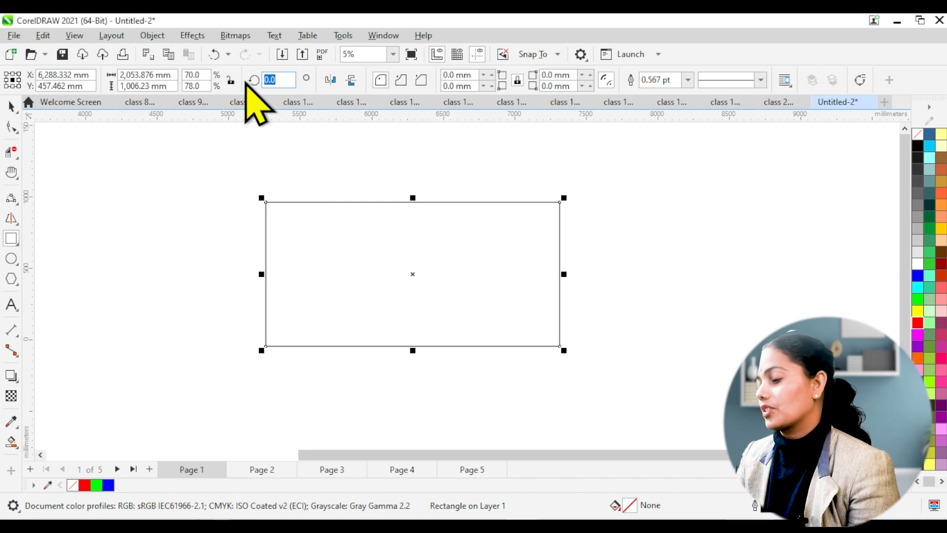
{"action": "type", "text": "20"}
{"action": "key", "text": "Return"}
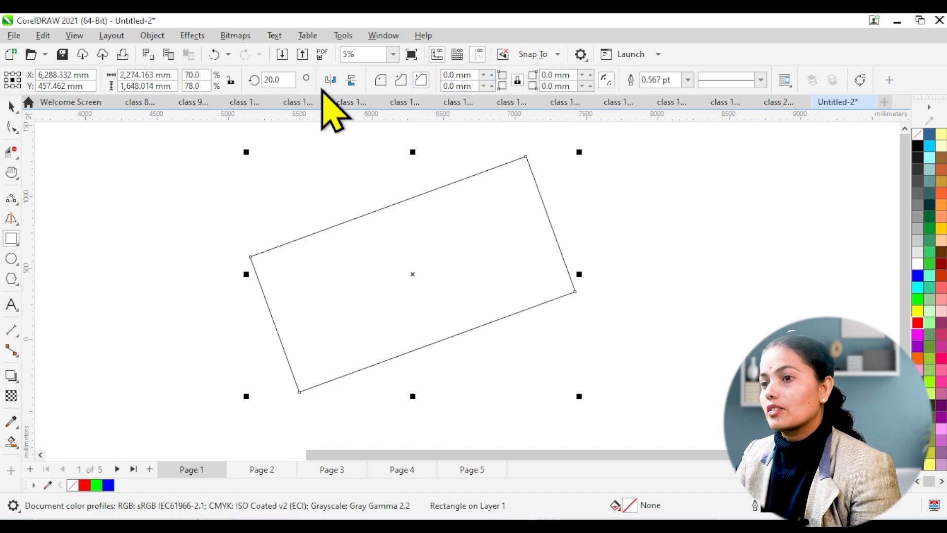
{"action": "left_click", "coordinate": [285, 78]}
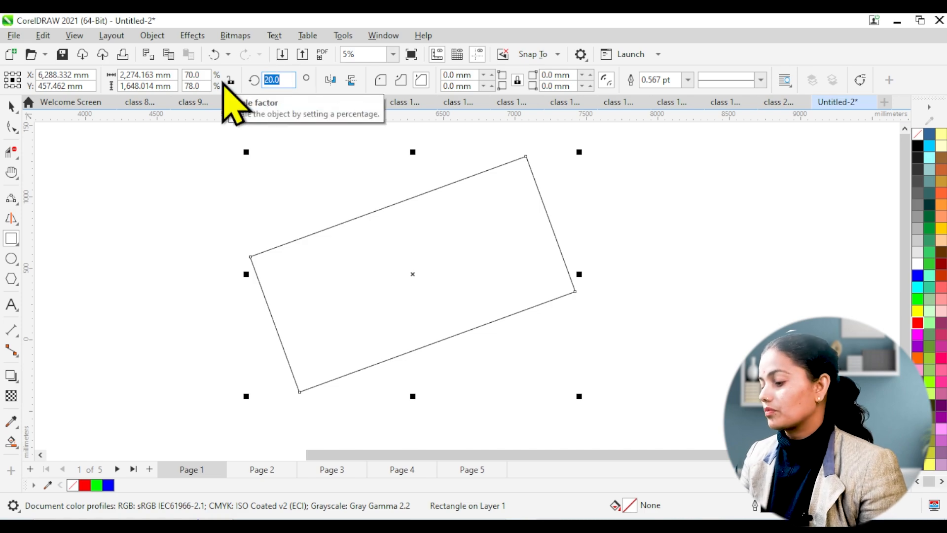
{"action": "type", "text": "0"}
{"action": "key", "text": "Return"}
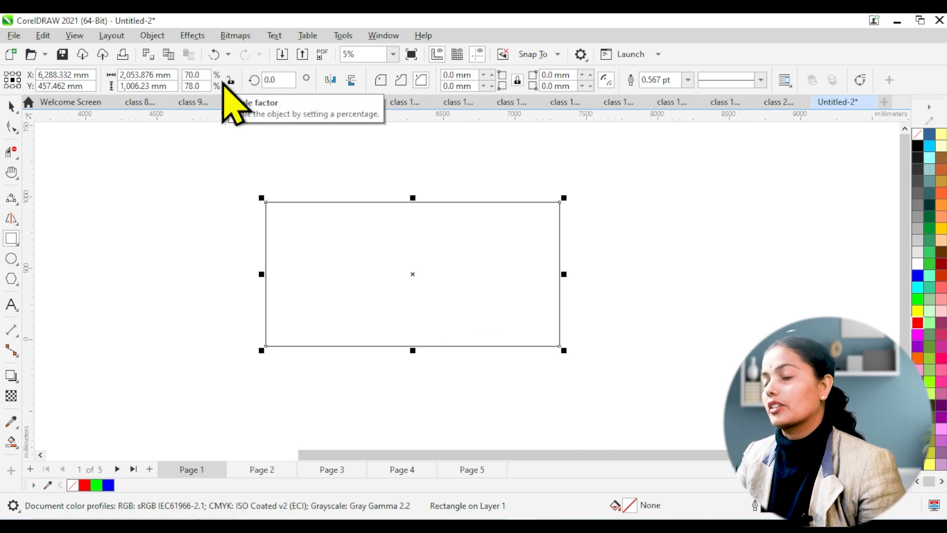
Step: Set the radius of all the rectangle's corners to 20 mm and increase it to 80 mm
{"action": "left_click", "coordinate": [475, 75]}
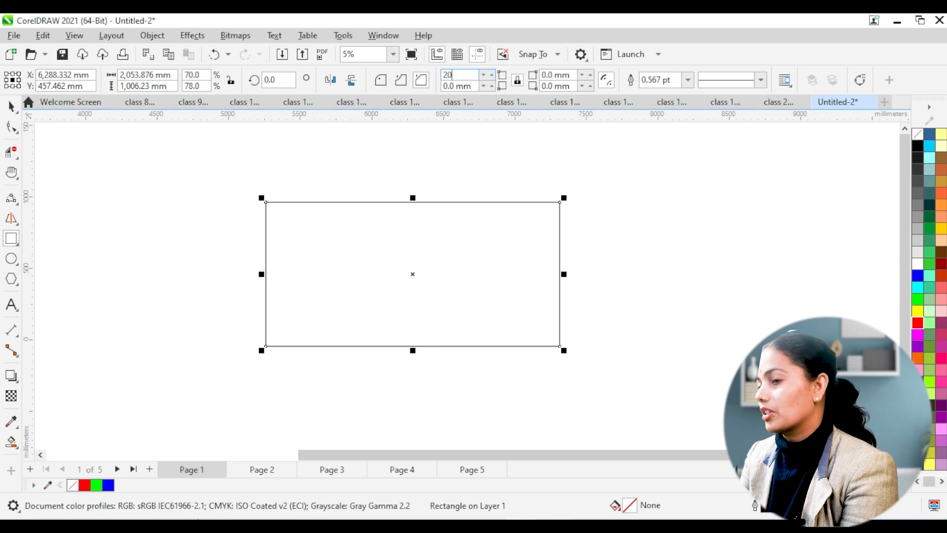
{"action": "key", "text": "Return"}
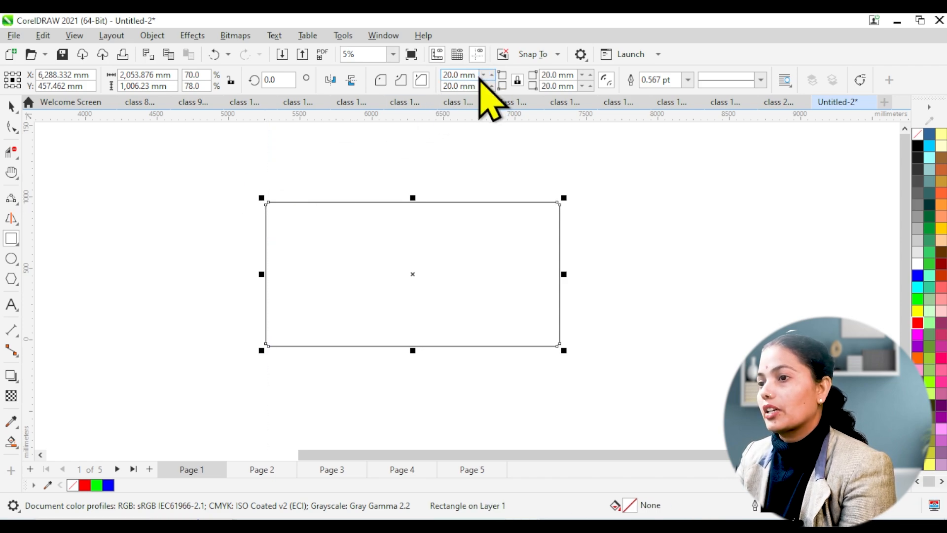
{"action": "left_click_drag", "start_coordinate": [475, 74], "coordinate": [414, 79]}
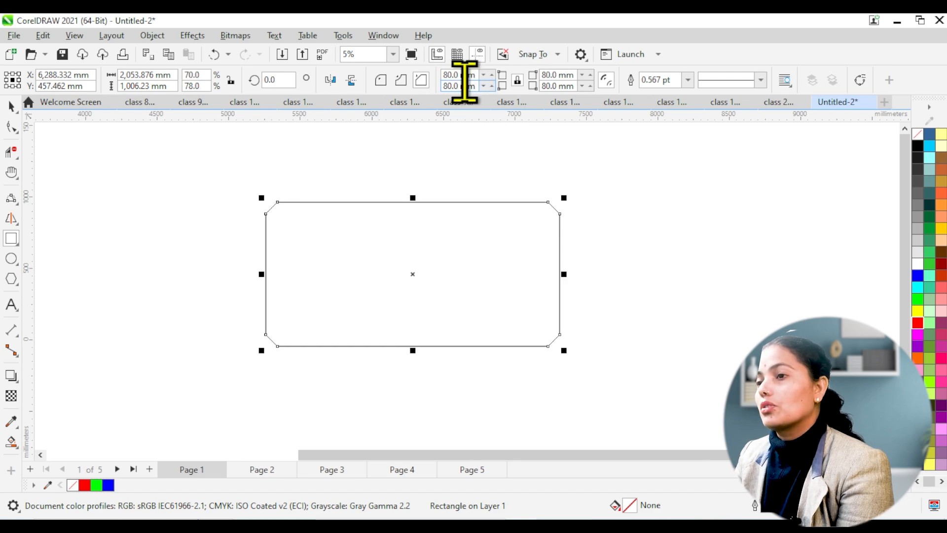
Step: Unlink the corners, set radii of 100 mm top-left, 150 mm bottom-left and 50 mm top-right, and link the corners again
{"action": "left_click", "coordinate": [517, 82]}
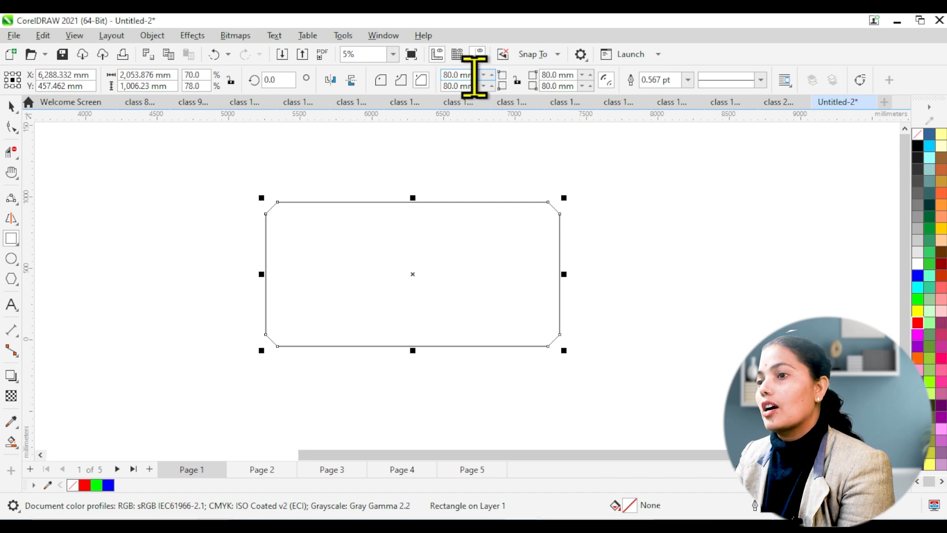
{"action": "left_click_drag", "start_coordinate": [475, 76], "coordinate": [420, 83]}
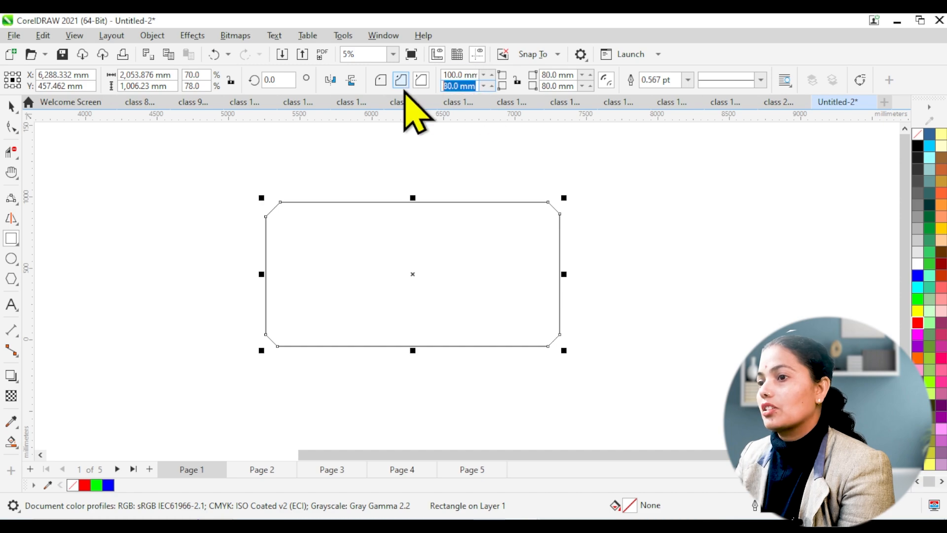
{"action": "type", "text": "15"}
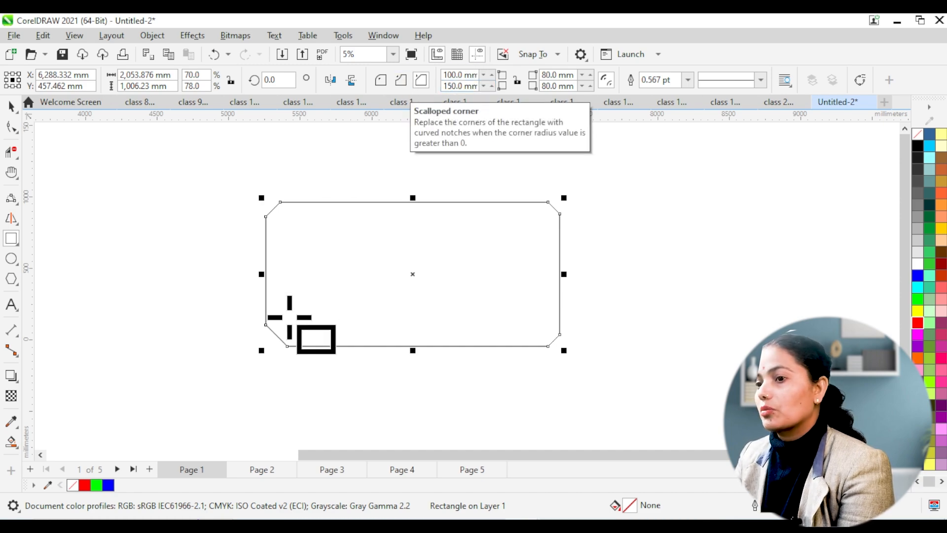
{"action": "left_click", "coordinate": [574, 75]}
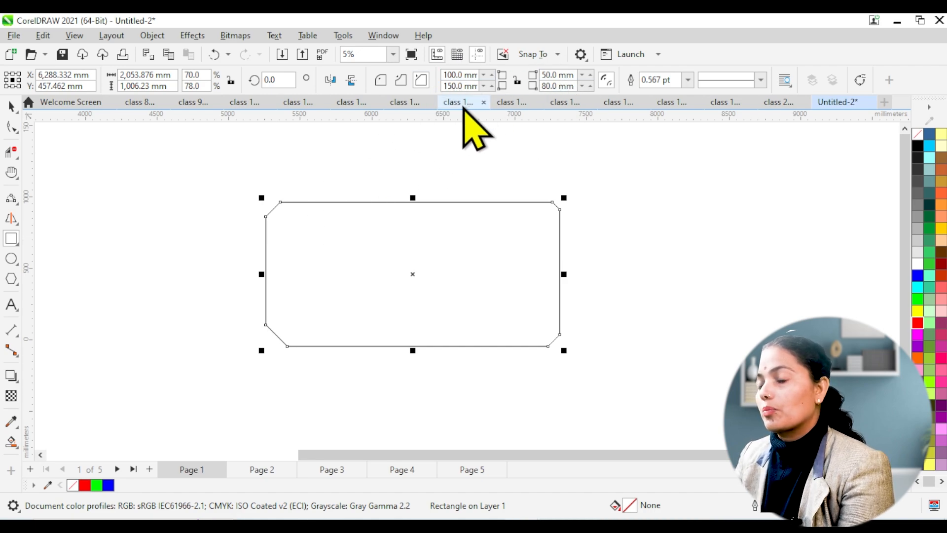
{"action": "left_click", "coordinate": [518, 81]}
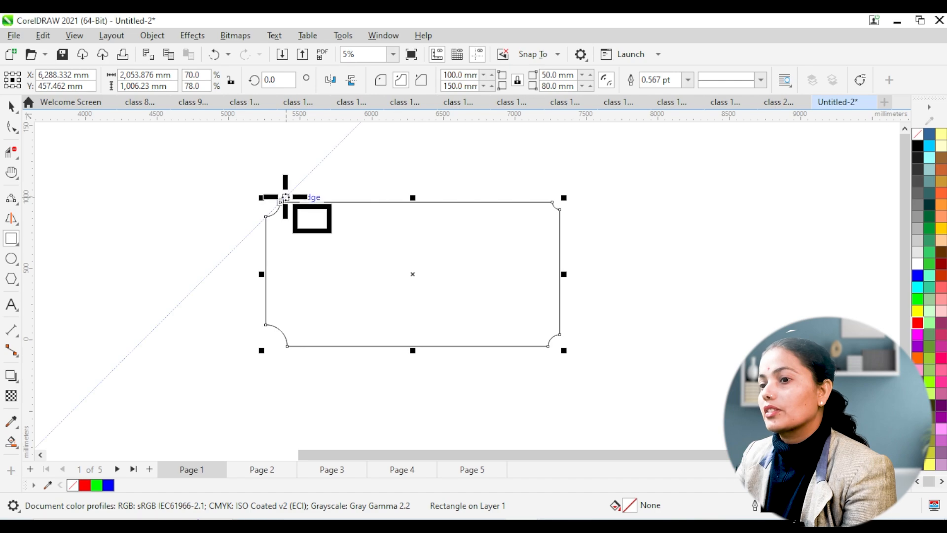
Step: Try the chamfered and scalloped corner styles on the rectangle and finish with rounded corners
{"action": "left_click", "coordinate": [421, 79]}
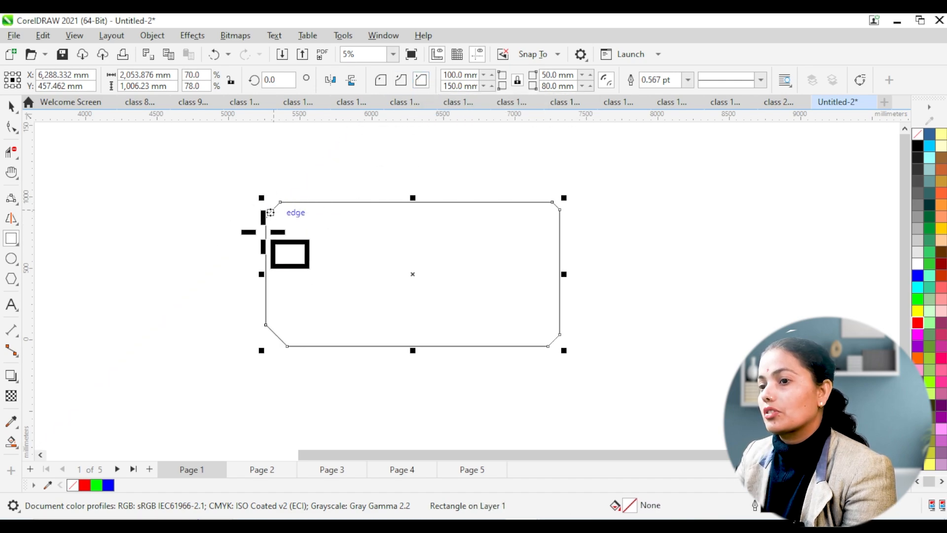
{"action": "left_click", "coordinate": [400, 80]}
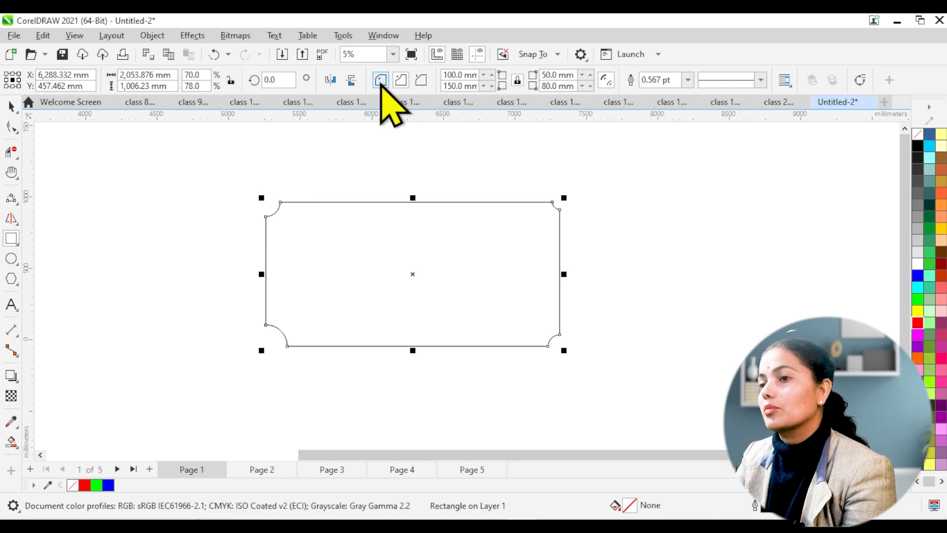
{"action": "left_click", "coordinate": [400, 80]}
{"action": "left_click", "coordinate": [380, 79]}
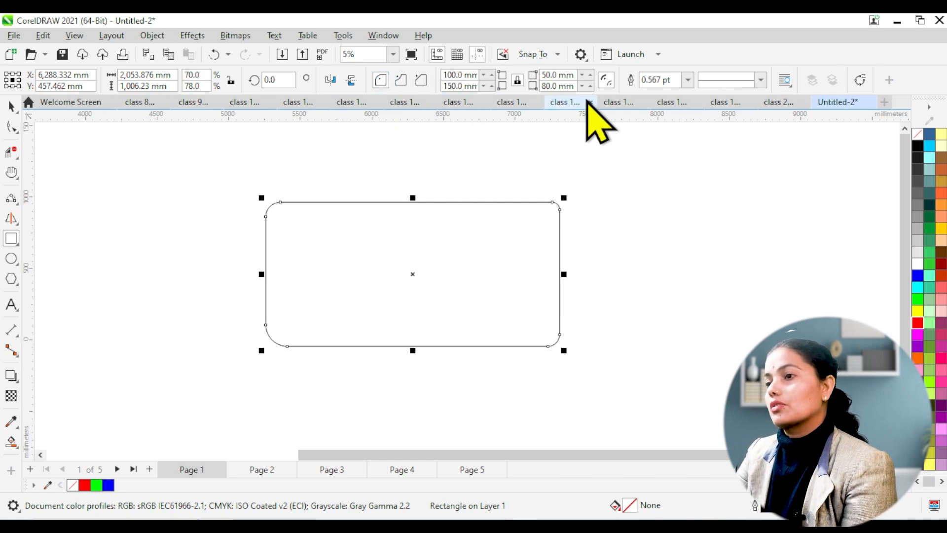
Step: Increase the rectangle's outline width to 24 pt, 36 pt and finally 50 pt
{"action": "left_click", "coordinate": [687, 81]}
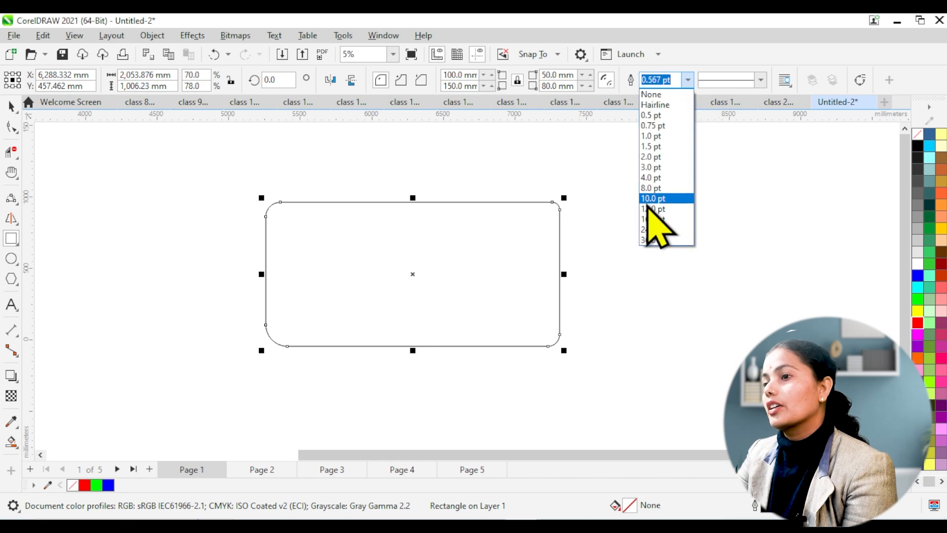
{"action": "left_click", "coordinate": [651, 239]}
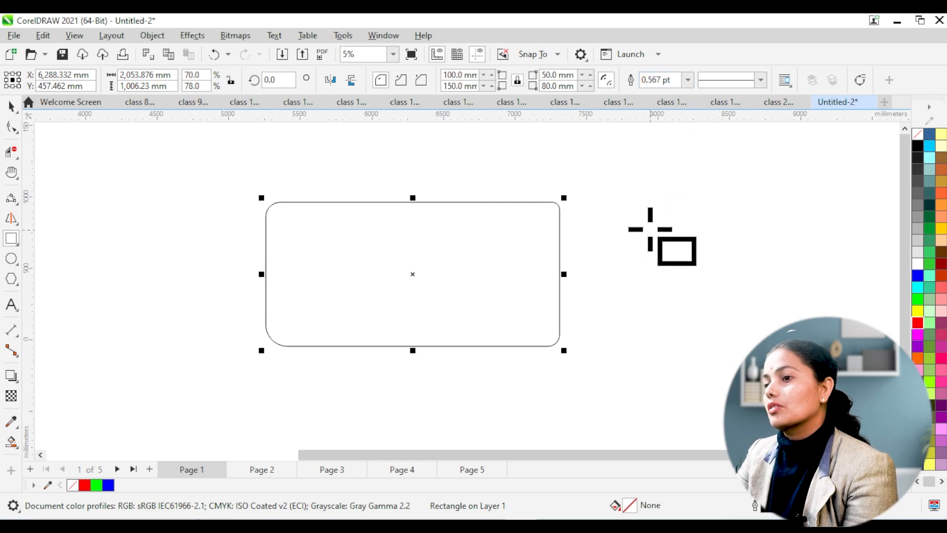
{"action": "left_click", "coordinate": [686, 81]}
{"action": "left_click", "coordinate": [651, 232]}
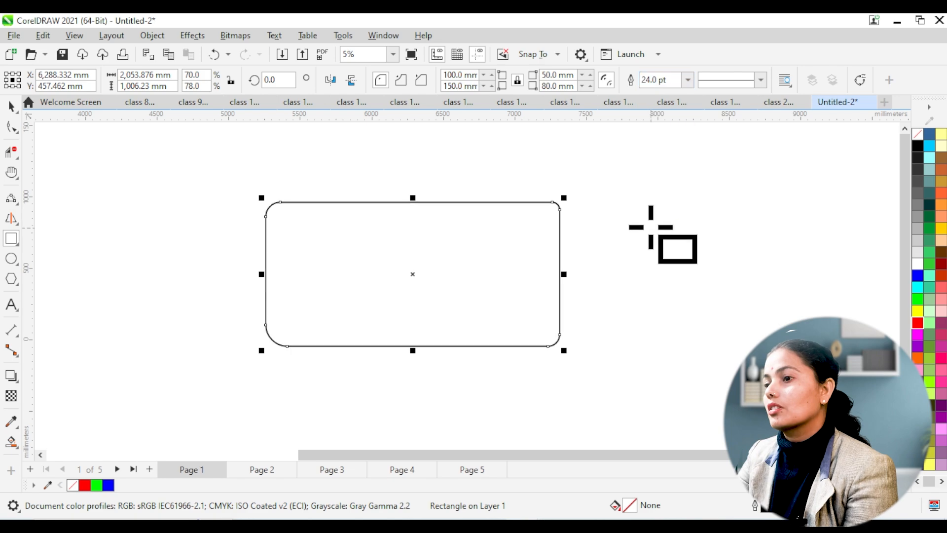
{"action": "left_click", "coordinate": [687, 81]}
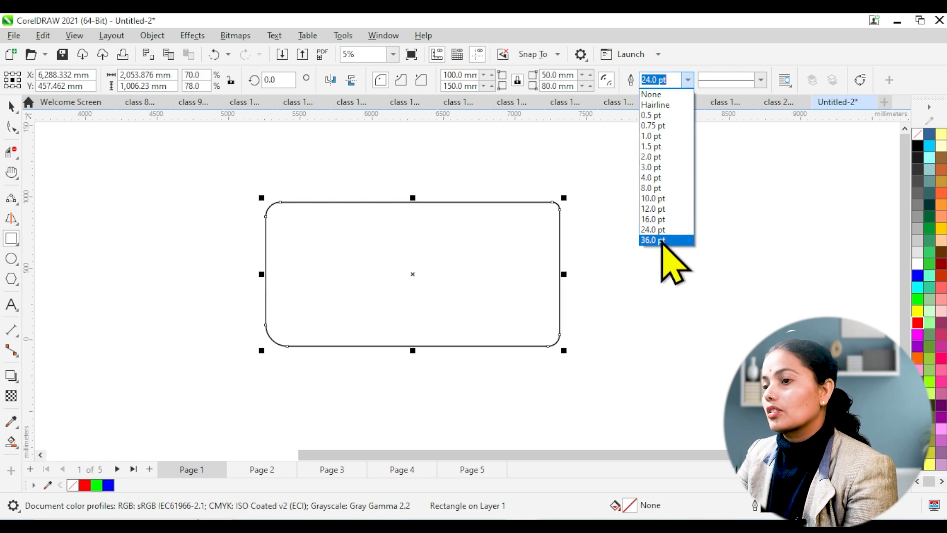
{"action": "left_click", "coordinate": [662, 240]}
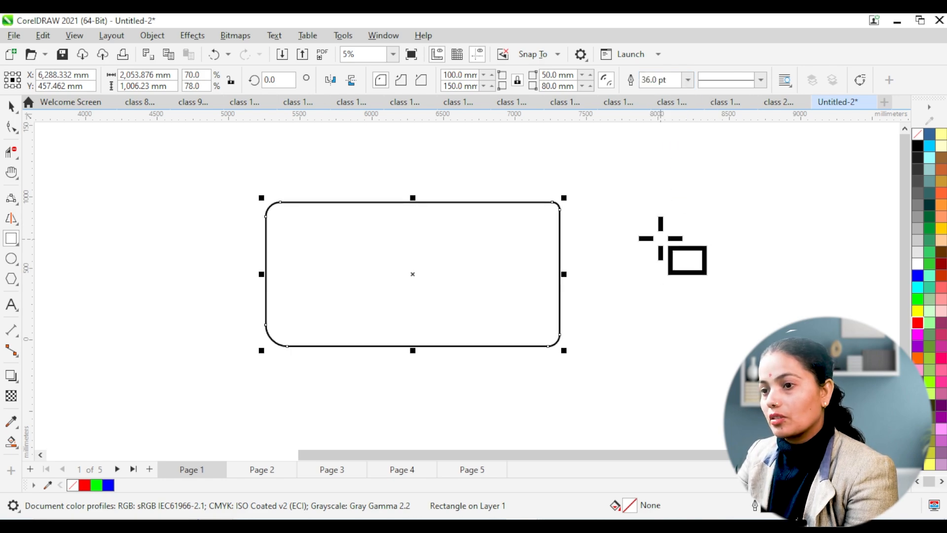
{"action": "left_click", "coordinate": [687, 80]}
{"action": "left_click", "coordinate": [671, 240]}
{"action": "left_click", "coordinate": [669, 79]}
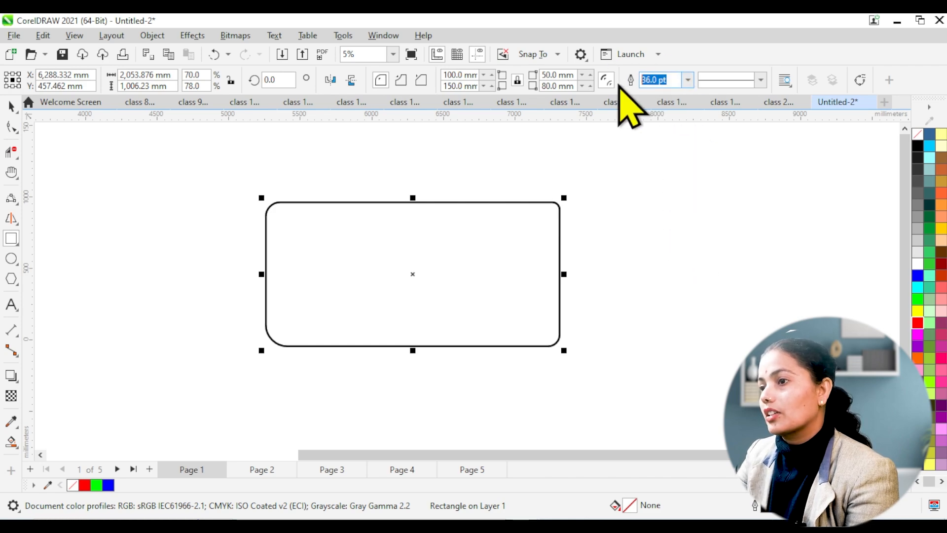
{"action": "type", "text": "50"}
{"action": "key", "text": "Return"}
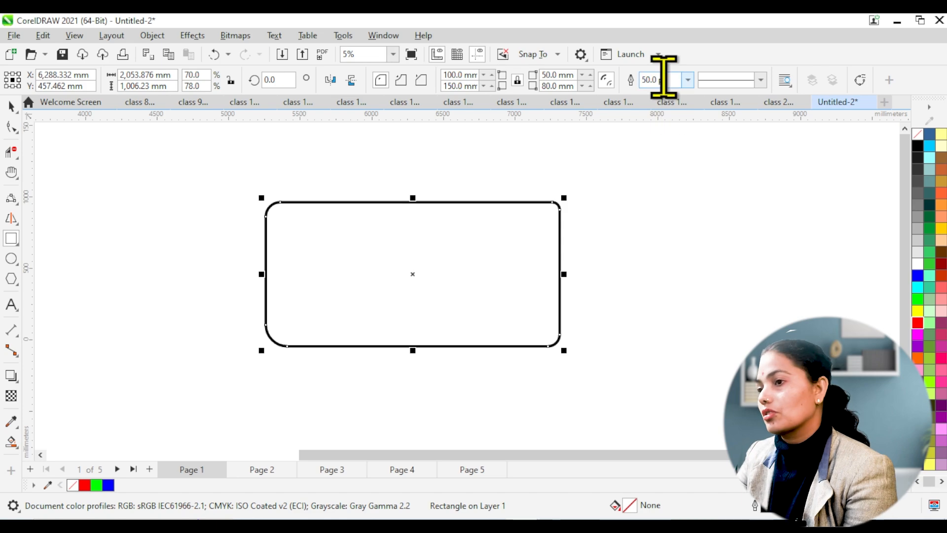
Step: Try several dashed outline styles on the rectangle and finish with the widely spaced dashed line
{"action": "left_click", "coordinate": [762, 80]}
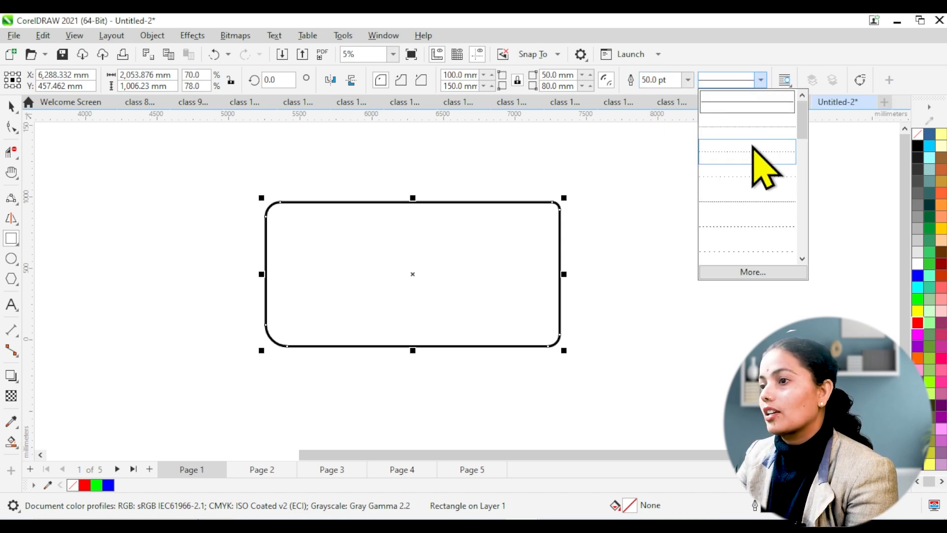
{"action": "left_click", "coordinate": [760, 162]}
{"action": "left_click", "coordinate": [762, 80]}
{"action": "left_click", "coordinate": [757, 197]}
{"action": "left_click", "coordinate": [762, 80]}
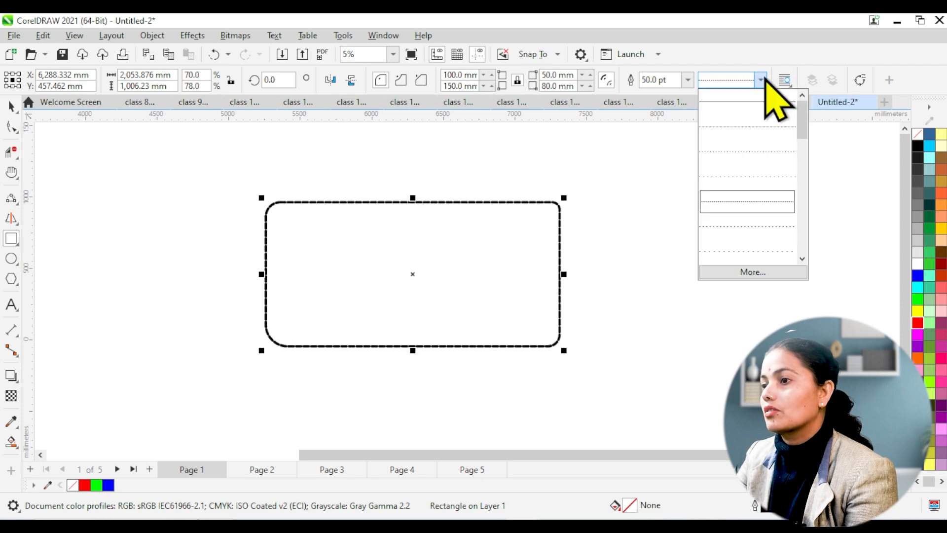
{"action": "left_click", "coordinate": [770, 227]}
{"action": "left_click", "coordinate": [762, 80]}
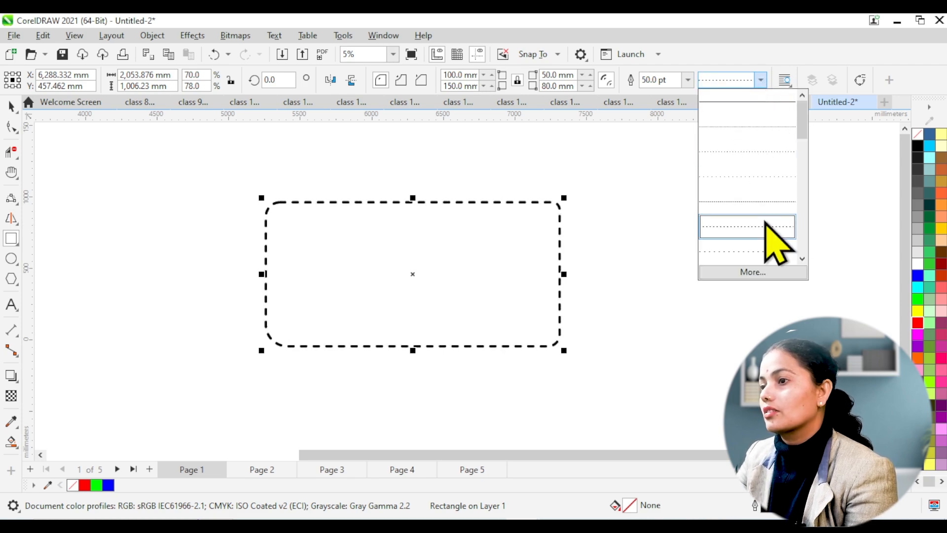
{"action": "left_click", "coordinate": [762, 250]}
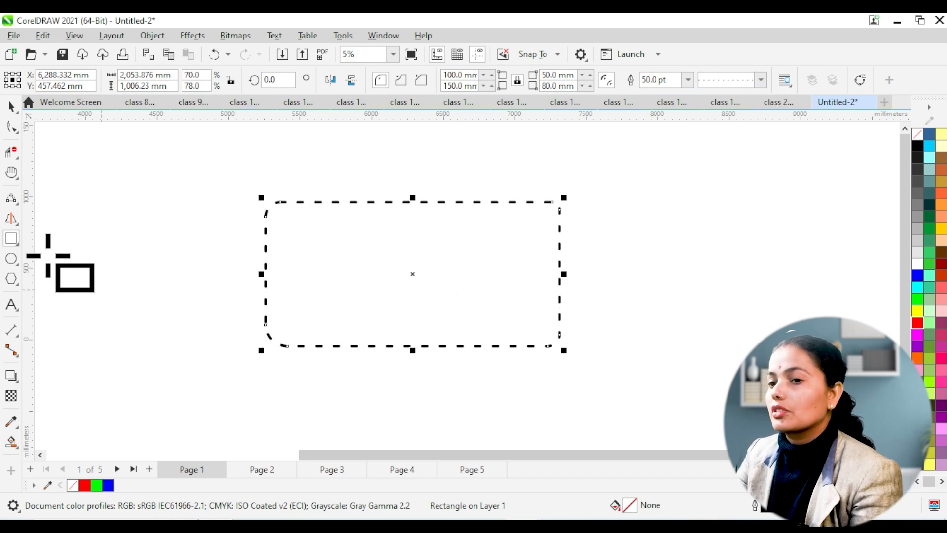
Step: Select the dashed rectangle and delete it from the page
{"action": "left_click", "coordinate": [11, 240]}
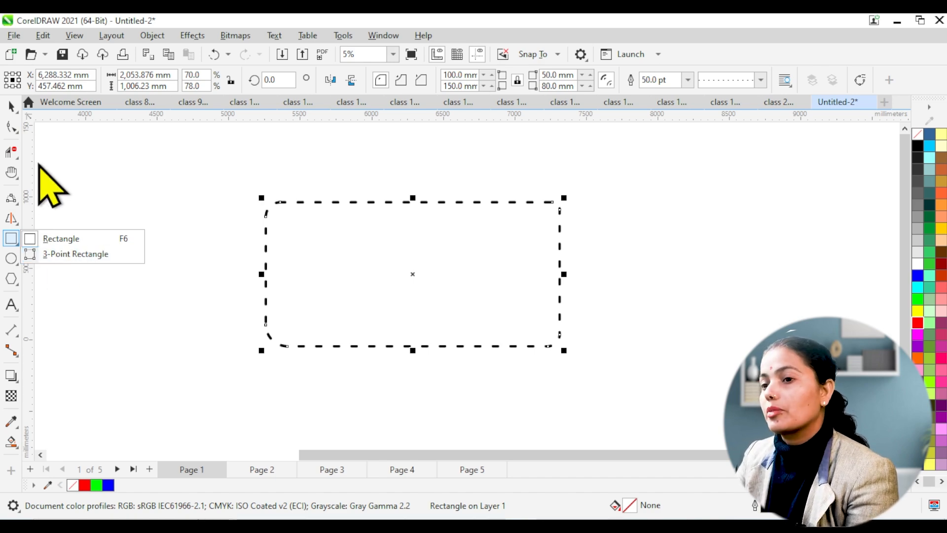
{"action": "left_click", "coordinate": [11, 106]}
{"action": "left_click_drag", "start_coordinate": [181, 148], "coordinate": [616, 388]}
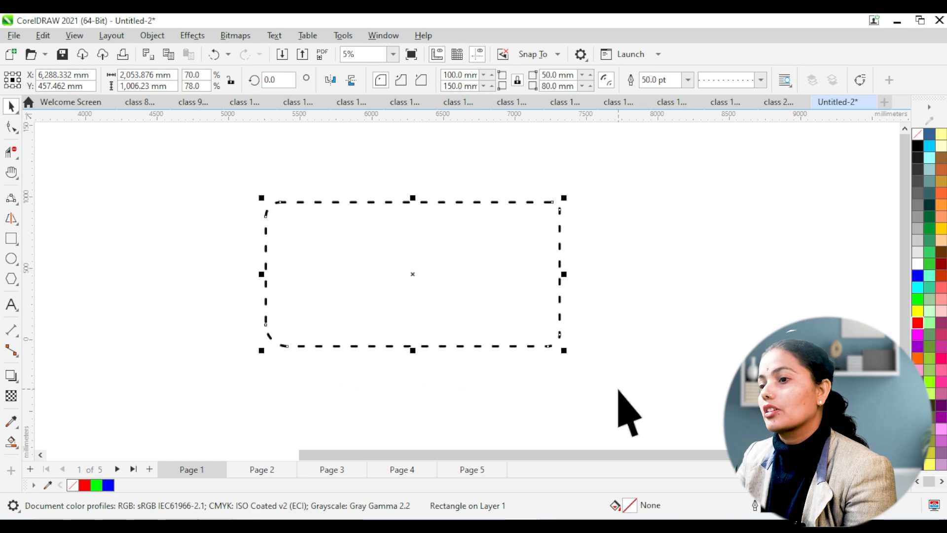
{"action": "key", "text": "Delete"}
Step: Draw a rectangle about 1,731 mm wide and 1,403 mm high with the 3-Point Rectangle tool
{"action": "left_click", "coordinate": [10, 242]}
{"action": "left_click", "coordinate": [60, 256]}
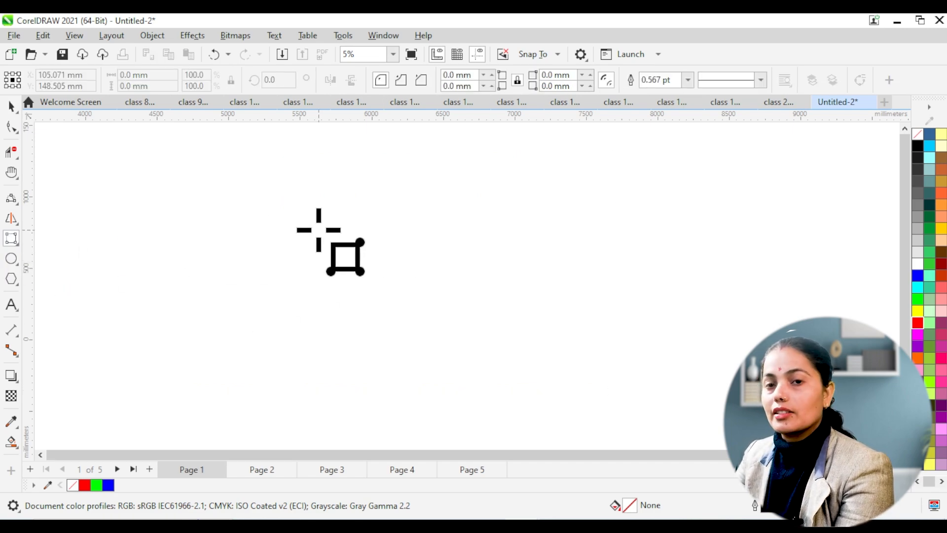
{"action": "left_click_drag", "start_coordinate": [311, 165], "coordinate": [311, 363]}
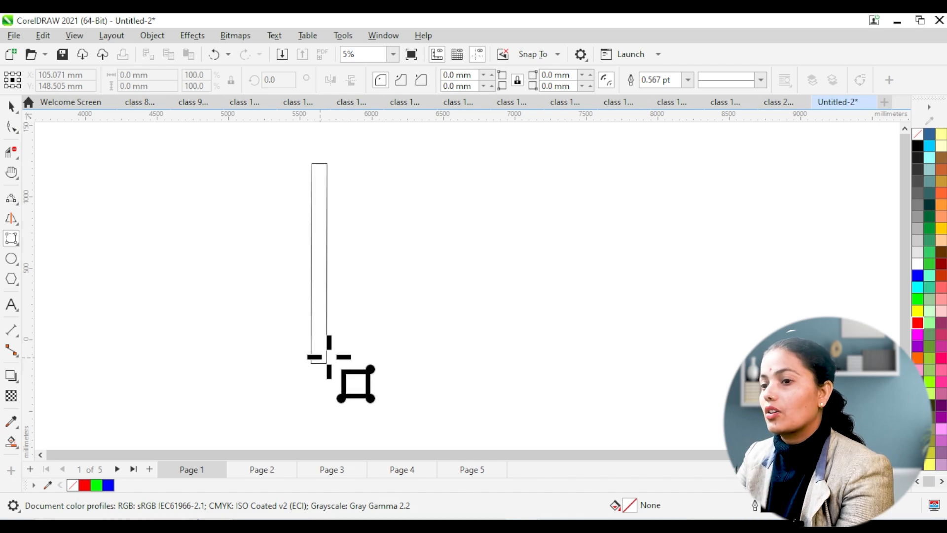
{"action": "left_click", "coordinate": [558, 336]}
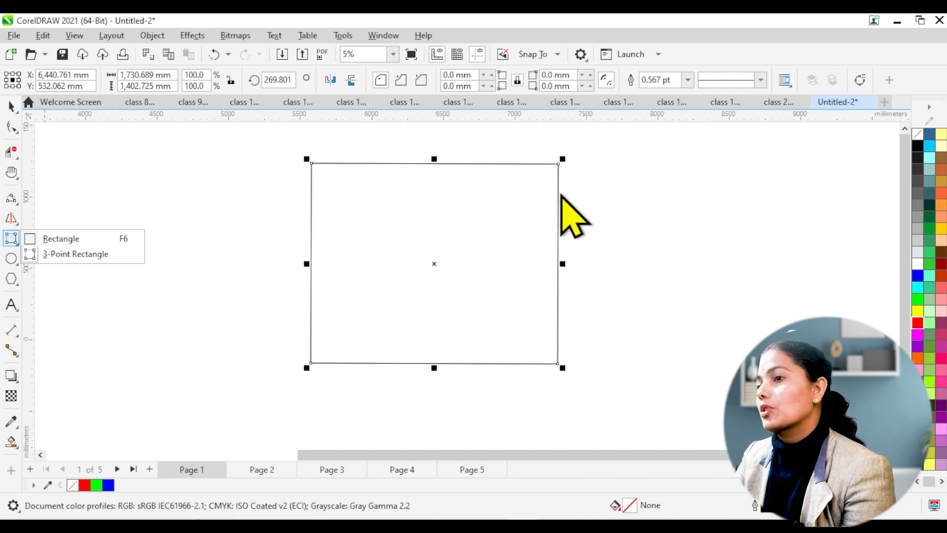
Step: Scale the new rectangle down proportionally from its upper-right corner to about 1,384 by 1,121 mm
{"action": "key", "text": "F6"}
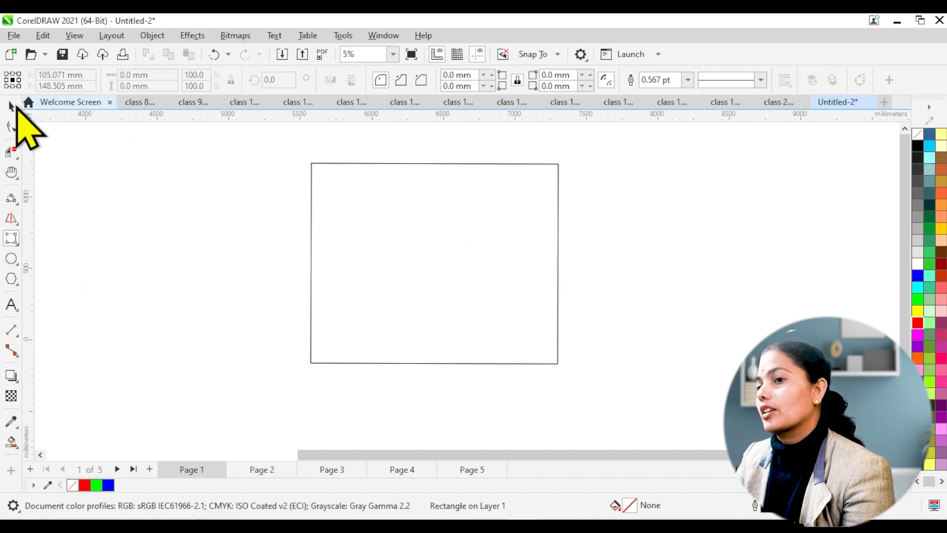
{"action": "left_click", "coordinate": [10, 105]}
{"action": "left_click", "coordinate": [414, 273]}
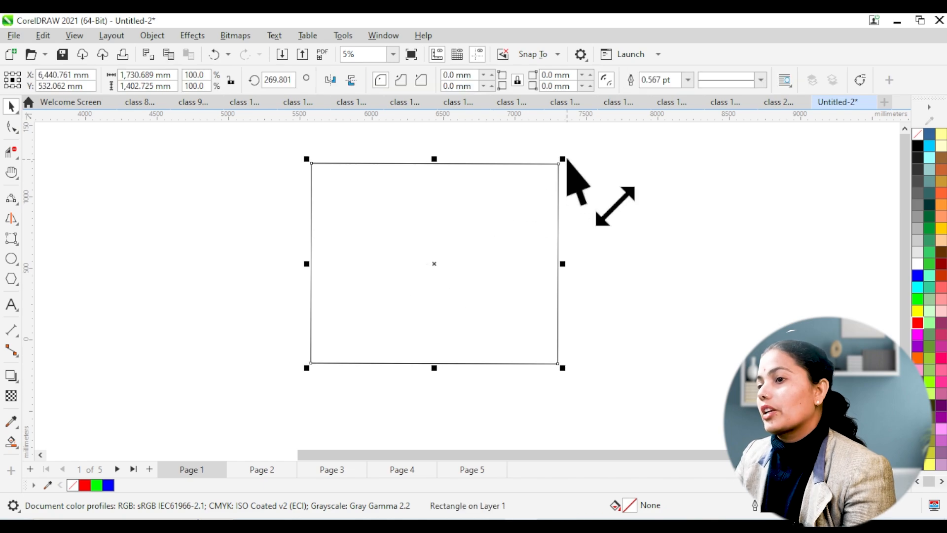
{"action": "left_click_drag", "start_coordinate": [566, 162], "coordinate": [571, 236]}
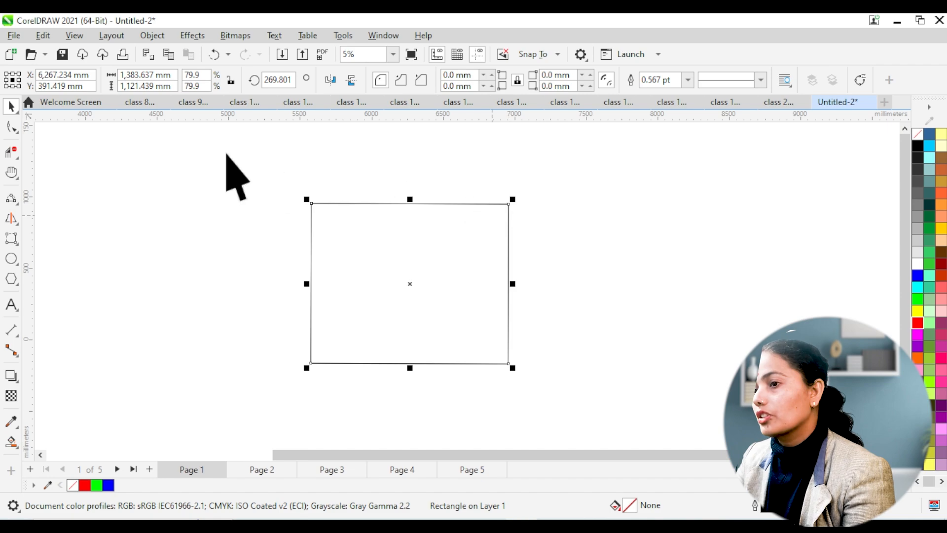
Step: Convert the rectangle to curves and round its upper-right corner by adding nodes on both adjacent edges and deleting the corner's nodes
{"action": "left_click", "coordinate": [11, 127]}
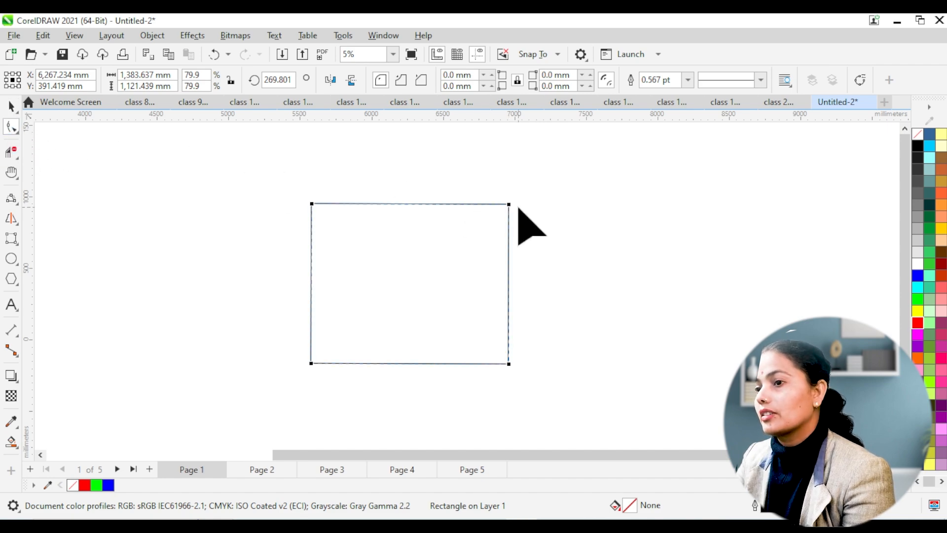
{"action": "left_click", "coordinate": [859, 80]}
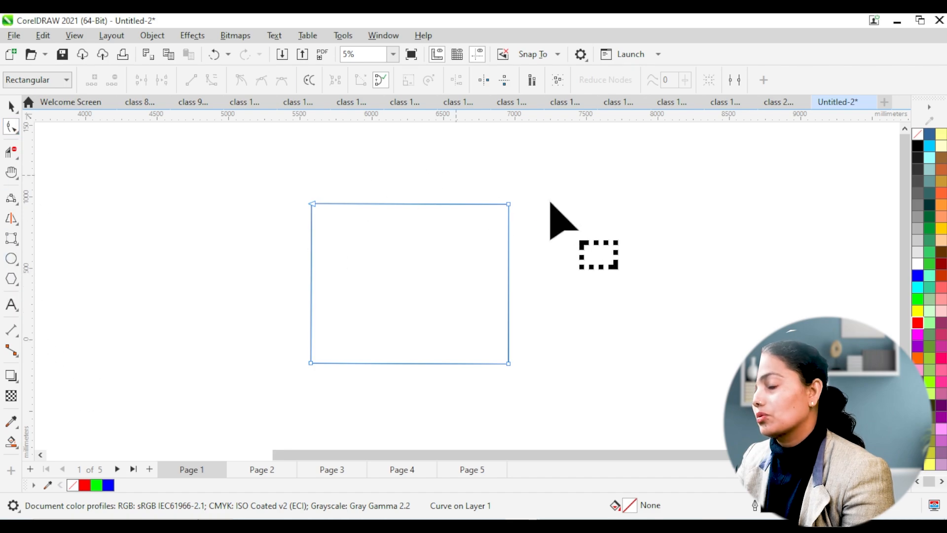
{"action": "double_click", "coordinate": [447, 204]}
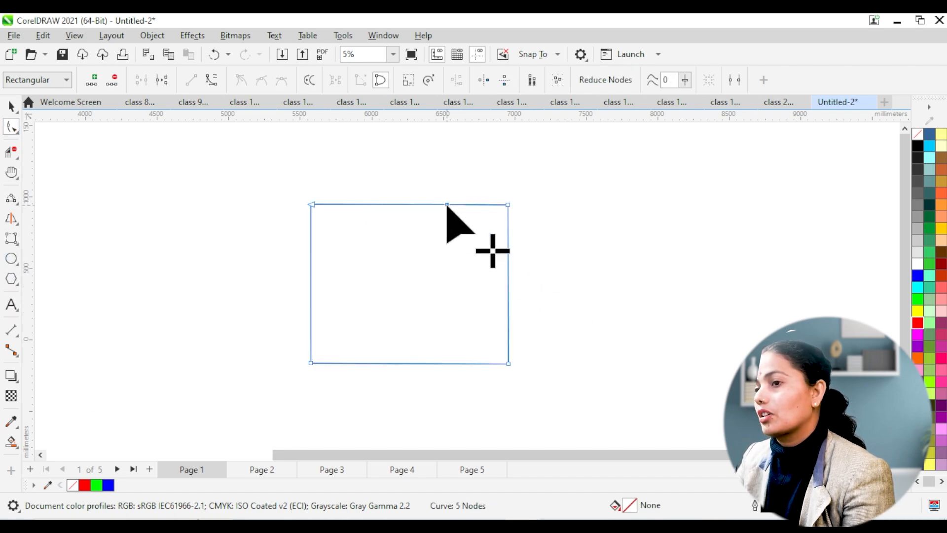
{"action": "double_click", "coordinate": [507, 273]}
{"action": "left_click_drag", "start_coordinate": [558, 272], "coordinate": [431, 157]}
{"action": "key", "text": "Delete"}
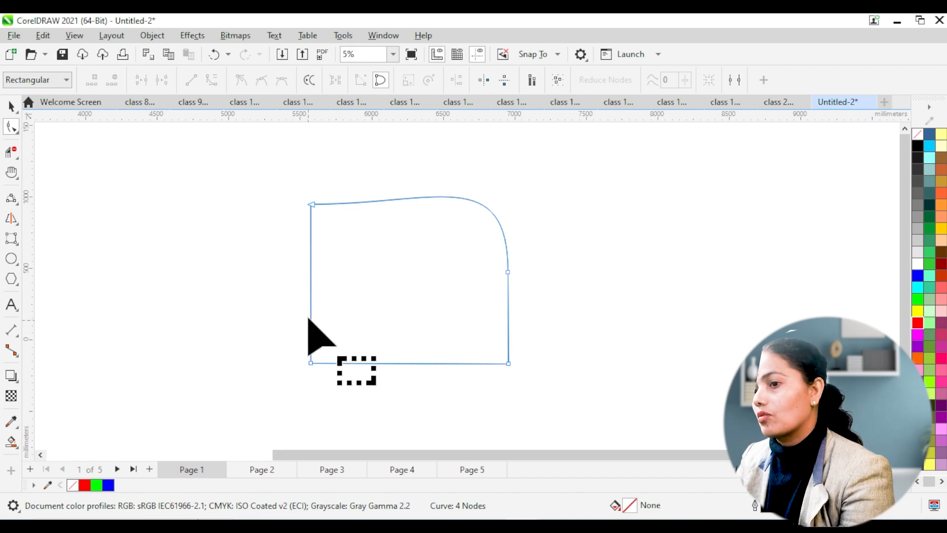
Step: Round the lower-left corner by adding nodes on the adjacent left and bottom edges and deleting the nodes around the corner
{"action": "left_click", "coordinate": [309, 299]}
{"action": "double_click", "coordinate": [310, 295]}
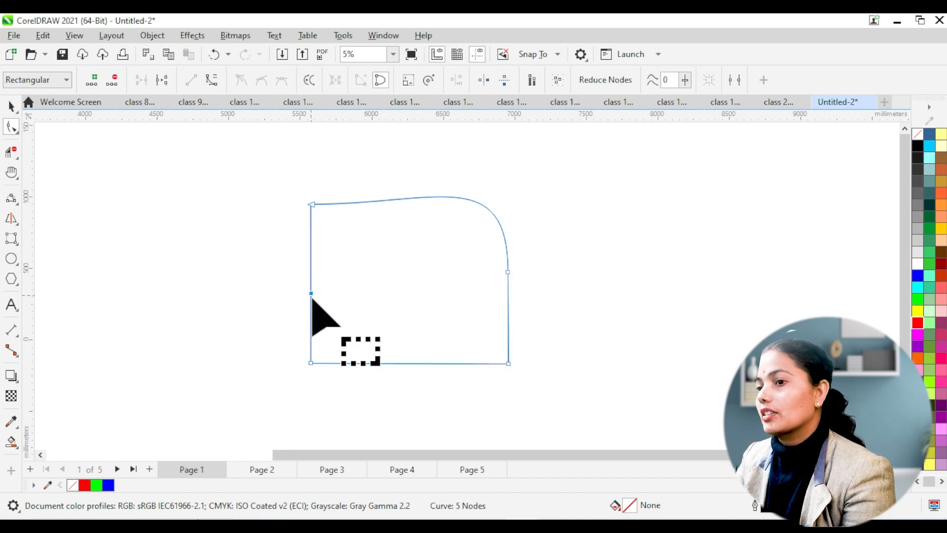
{"action": "double_click", "coordinate": [392, 364]}
{"action": "left_click_drag", "start_coordinate": [220, 237], "coordinate": [419, 360]}
{"action": "key", "text": "Delete"}
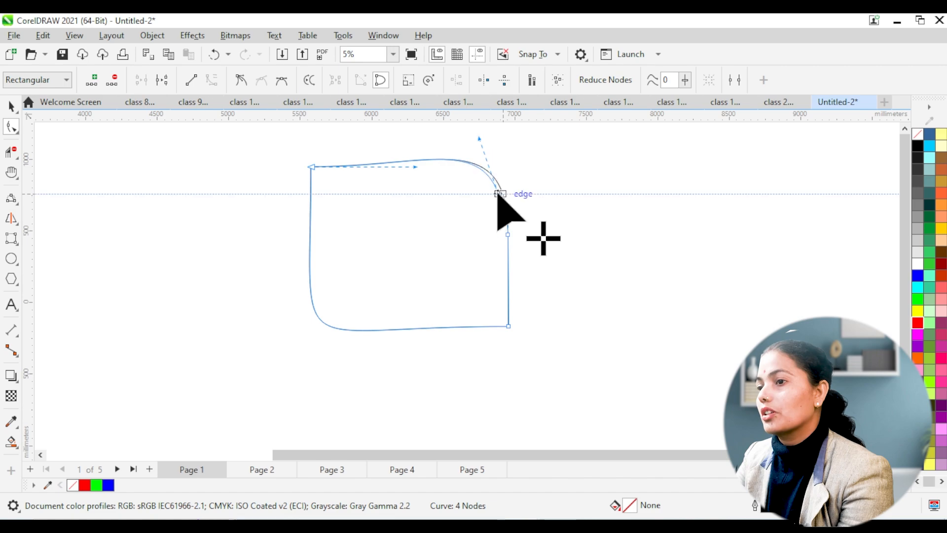
Step: Form a petal by lowering the lower-right node, pulling the lower-left curve inward and deleting the extra nodes along the upper-right curve
{"action": "key", "text": "Delete"}
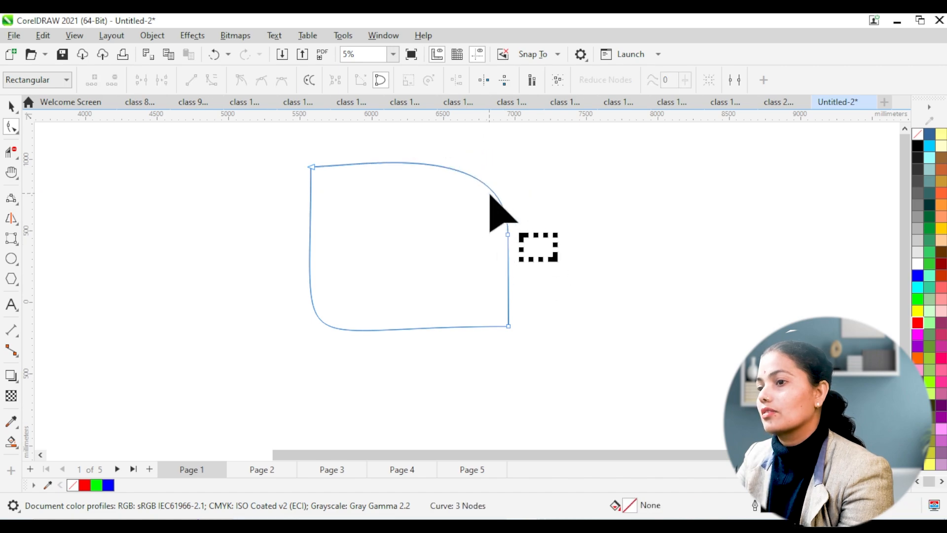
{"action": "left_click_drag", "start_coordinate": [509, 326], "coordinate": [510, 338]}
{"action": "left_click_drag", "start_coordinate": [282, 338], "coordinate": [305, 291]}
{"action": "left_click_drag", "start_coordinate": [310, 370], "coordinate": [333, 279]}
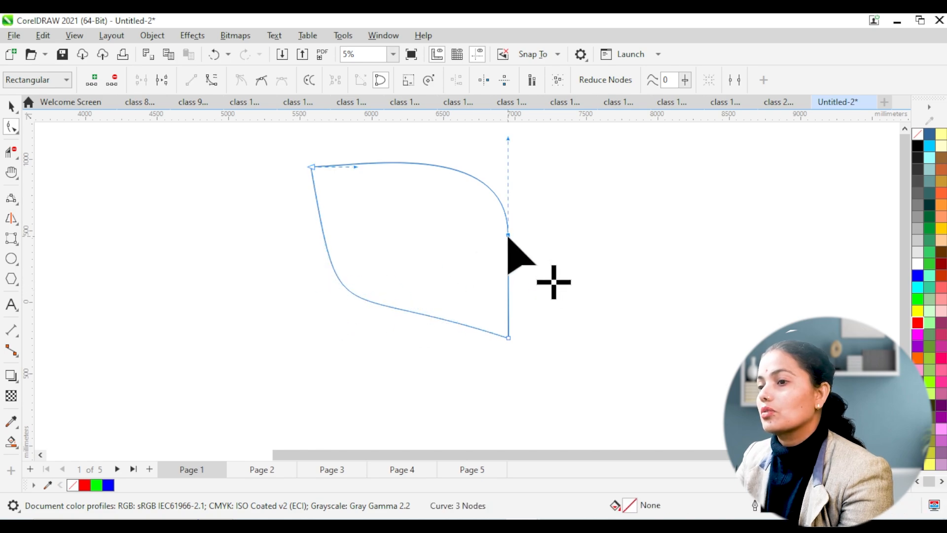
{"action": "left_click", "coordinate": [508, 235]}
{"action": "left_click_drag", "start_coordinate": [509, 138], "coordinate": [473, 143]}
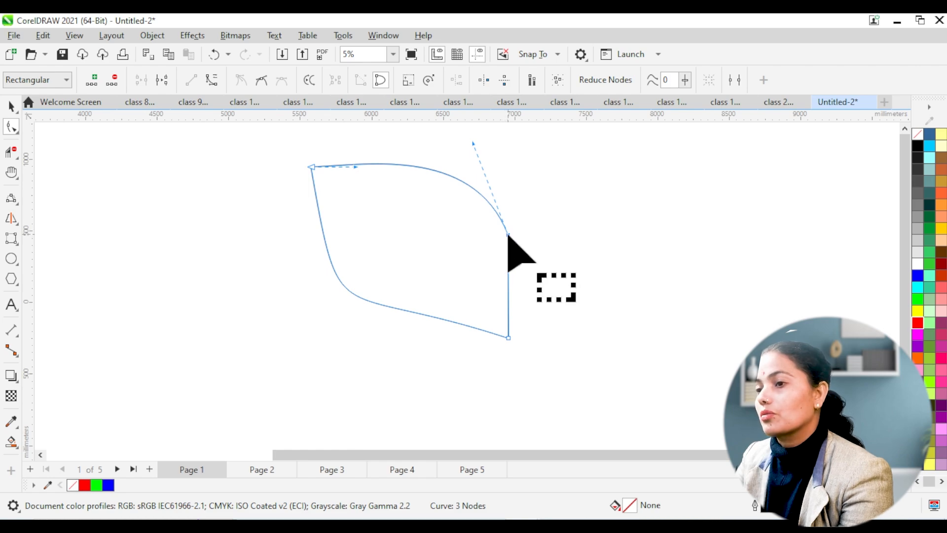
{"action": "key", "text": "Delete"}
Step: Scale the petal down proportionally to about 931 by 809 mm
{"action": "left_click", "coordinate": [11, 104]}
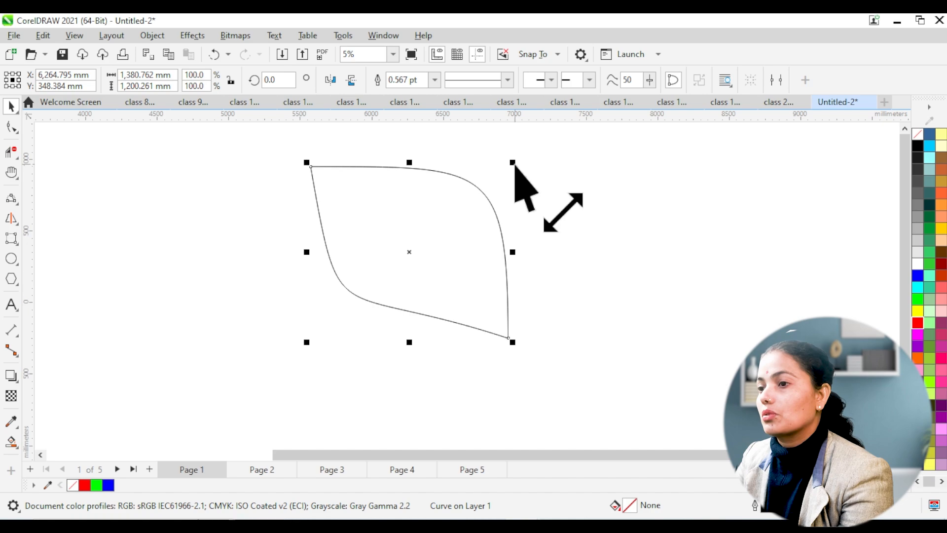
{"action": "left_click_drag", "start_coordinate": [515, 163], "coordinate": [495, 213]}
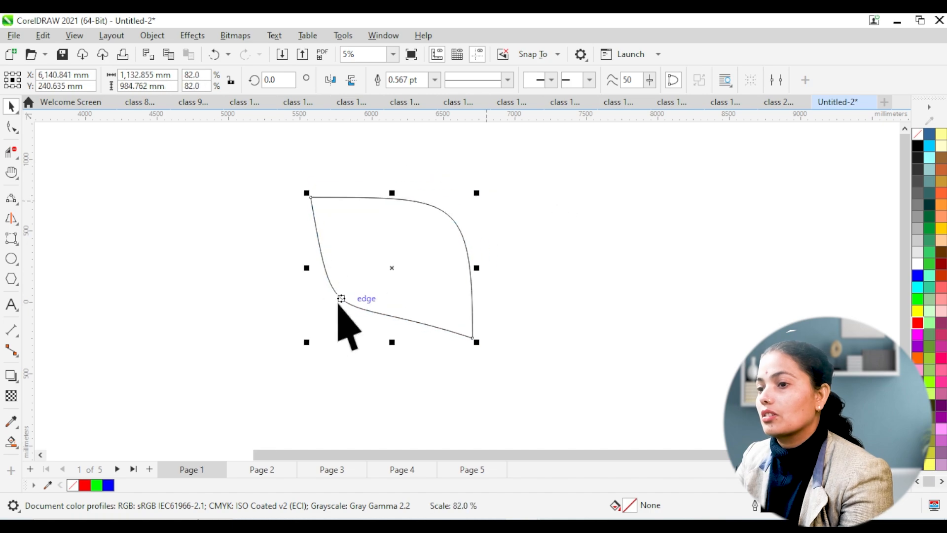
{"action": "left_click_drag", "start_coordinate": [307, 342], "coordinate": [335, 317]}
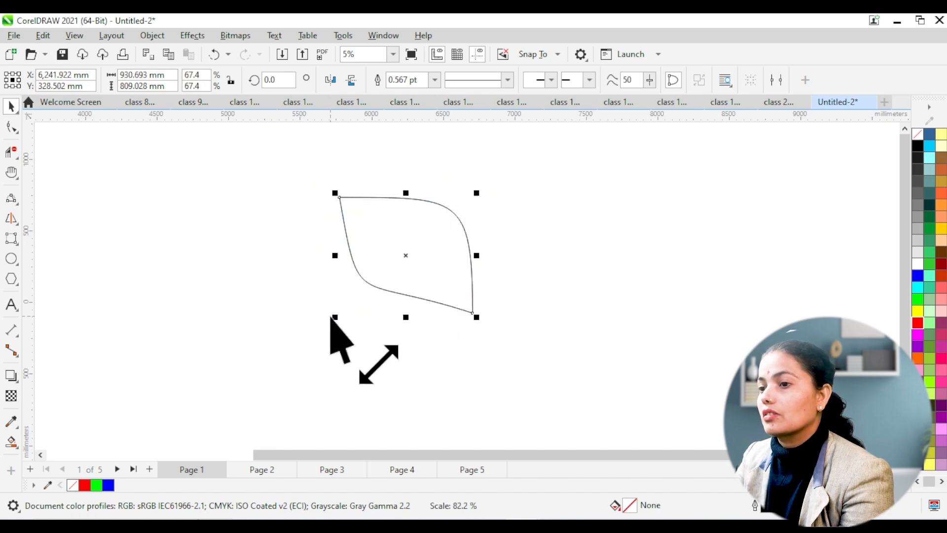
Step: Move the petal's rotation centre to its lower-right tip and make a copy rotated counter-clockwise around that point
{"action": "left_click", "coordinate": [408, 255]}
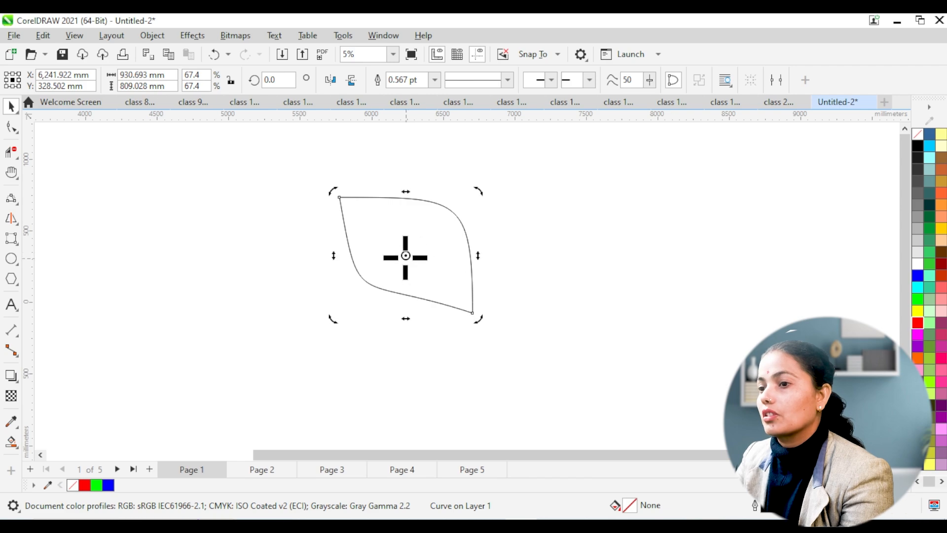
{"action": "left_click_drag", "start_coordinate": [476, 309], "coordinate": [473, 312]}
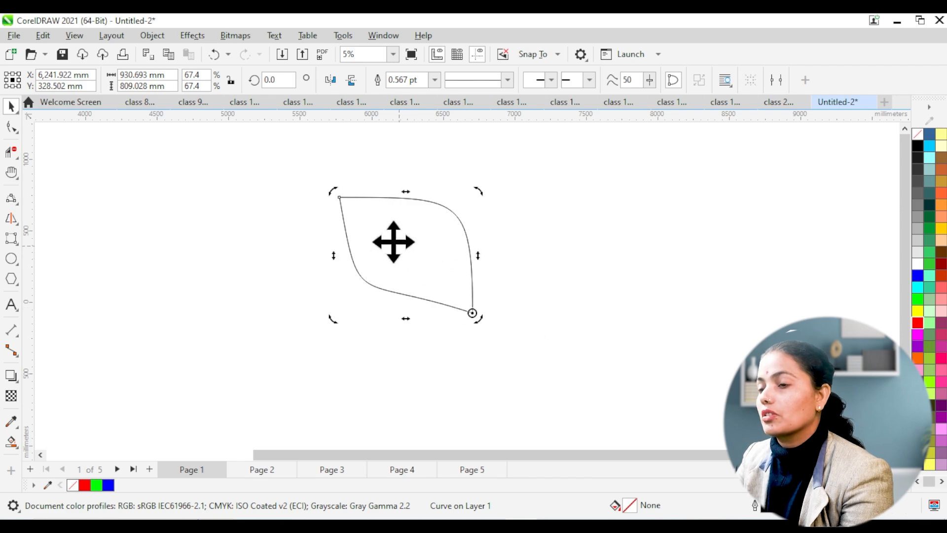
{"action": "left_click_drag", "start_coordinate": [340, 196], "coordinate": [295, 257]}
Step: Repeat the rotated petal copy around the shared tip until the overlapping petals form a dense, full-circle flower
{"action": "key", "text": "ctrl+r"}
{"action": "key", "text": "ctrl+r"}
{"action": "key", "text": "ctrl+r"}
{"action": "key", "text": "ctrl+r"}
{"action": "key", "text": "ctrl+r"}
{"action": "key", "text": "ctrl+r"}
{"action": "key", "text": "ctrl+r"}
{"action": "key", "text": "ctrl+r"}
{"action": "key", "text": "ctrl+r"}
{"action": "key", "text": "ctrl+r"}
{"action": "key", "text": "ctrl+r"}
{"action": "key", "text": "ctrl+r"}
{"action": "key", "text": "ctrl+r"}
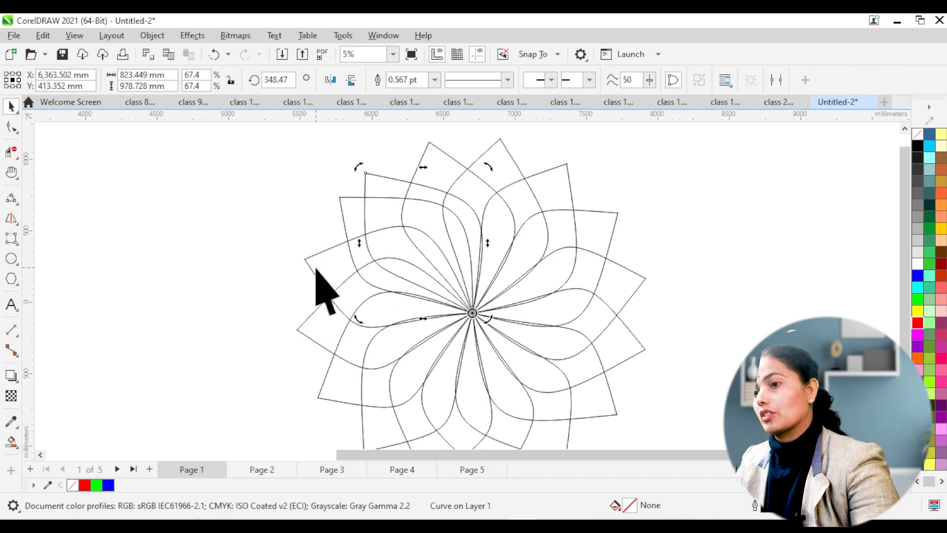
{"action": "key", "text": "ctrl+r"}
{"action": "key", "text": "ctrl+r"}
{"action": "key", "text": "ctrl+r"}
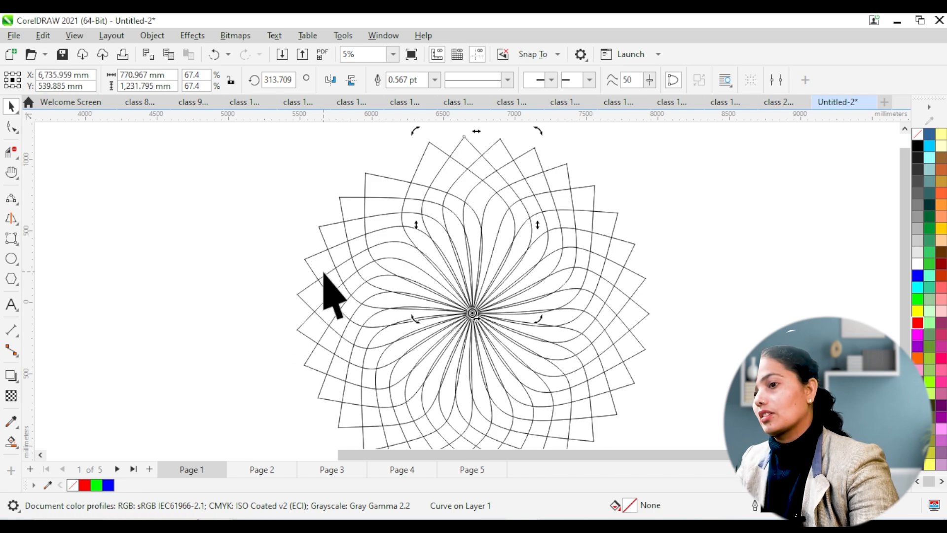
Step: Add further rotated petal copies around the shared centre to make the flower denser, and deselect the last copy
{"action": "key", "text": "ctrl+r"}
{"action": "key", "text": "ctrl+r"}
{"action": "key", "text": "ctrl+r"}
{"action": "key", "text": "ctrl+r"}
{"action": "key", "text": "ctrl+r"}
{"action": "key", "text": "ctrl+r"}
{"action": "key", "text": "ctrl+r"}
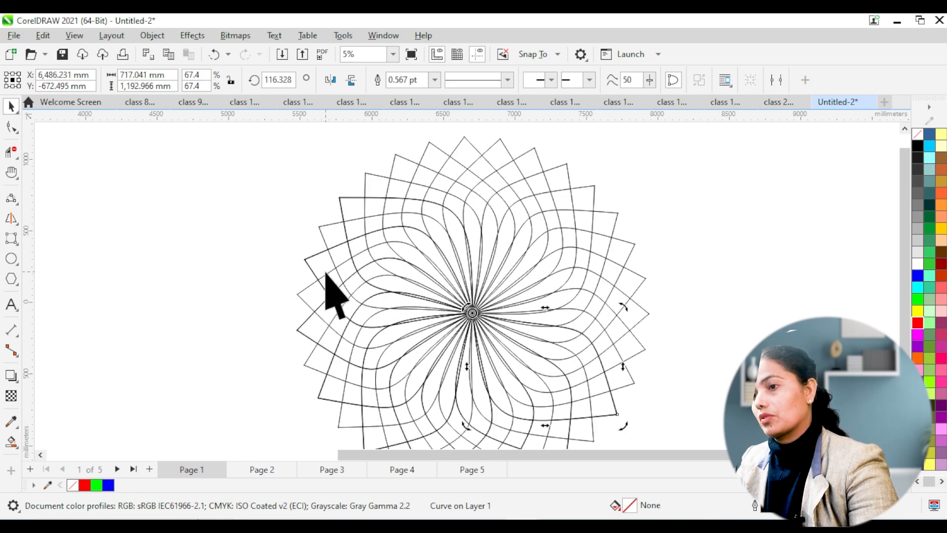
{"action": "scroll", "coordinate": [557, 247], "scroll_direction": "down", "scroll_amount": 1}
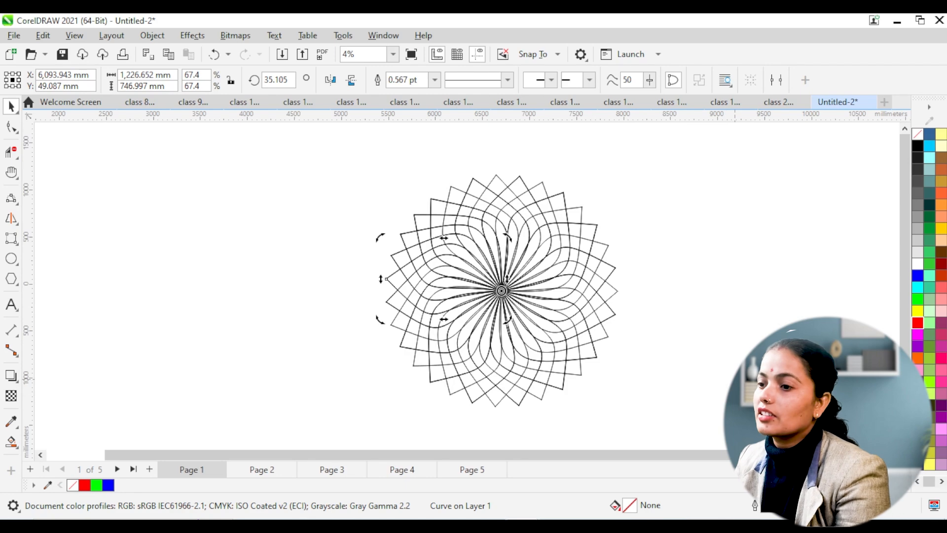
{"action": "left_click", "coordinate": [466, 412]}
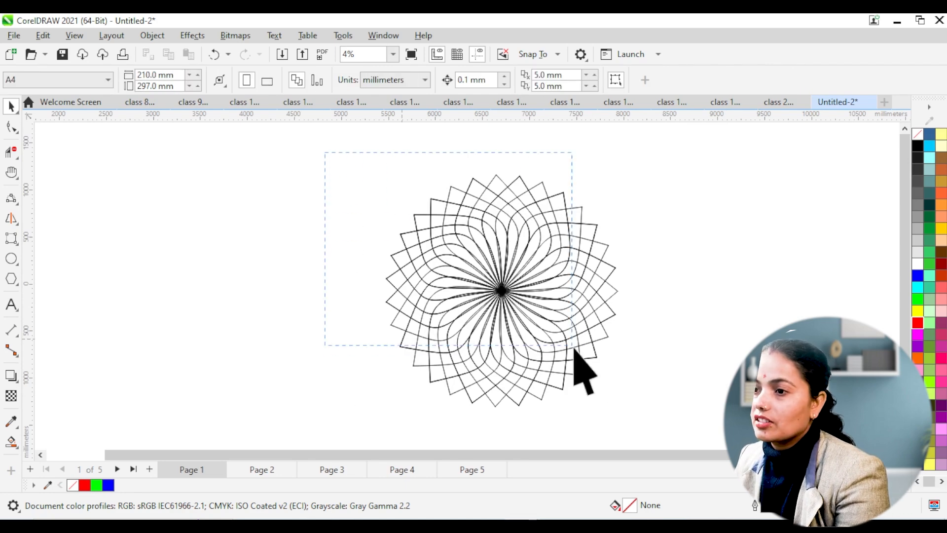
Step: Select all the flower's petals, increase their outline width beyond 10 pt, and clear the selection
{"action": "key", "text": "ctrl+a"}
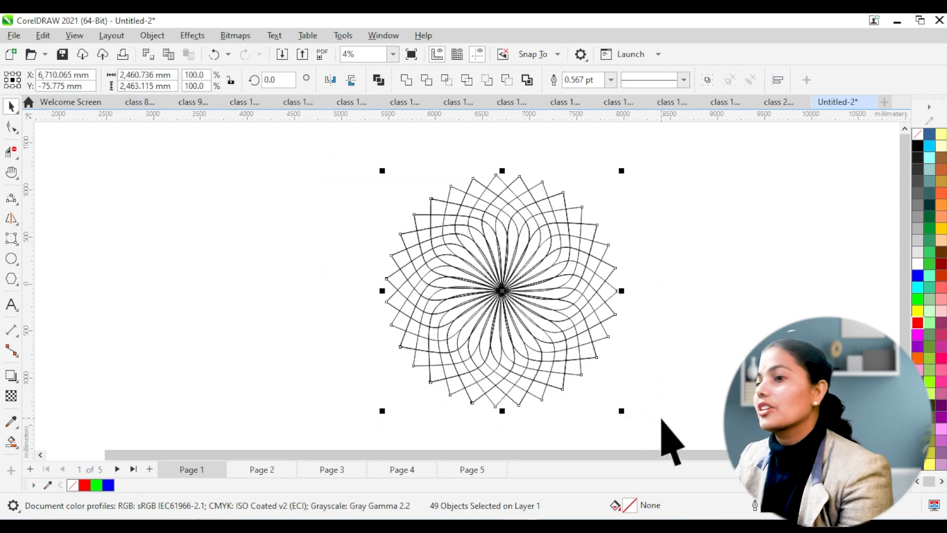
{"action": "left_click", "coordinate": [609, 81]}
{"action": "left_click", "coordinate": [578, 194]}
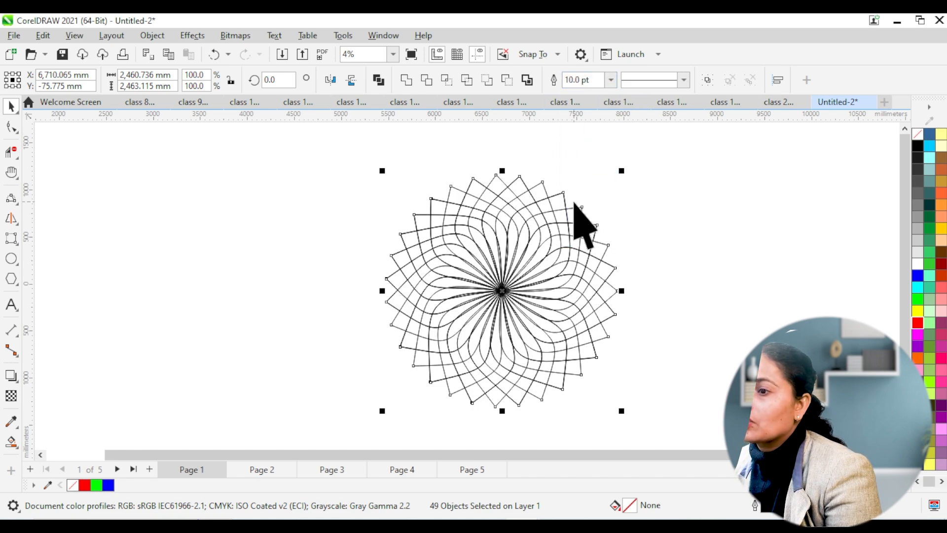
{"action": "left_click", "coordinate": [610, 80]}
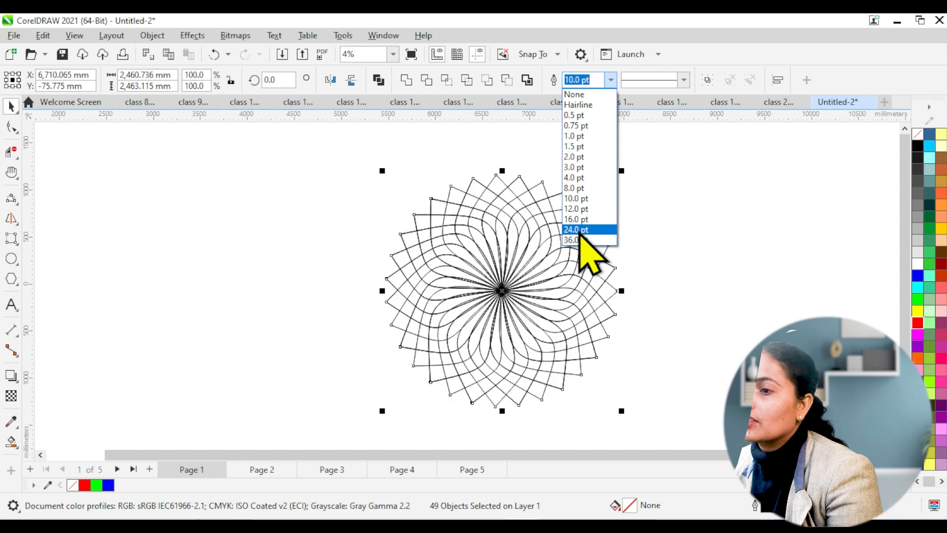
{"action": "left_click", "coordinate": [582, 239]}
{"action": "left_click", "coordinate": [706, 300]}
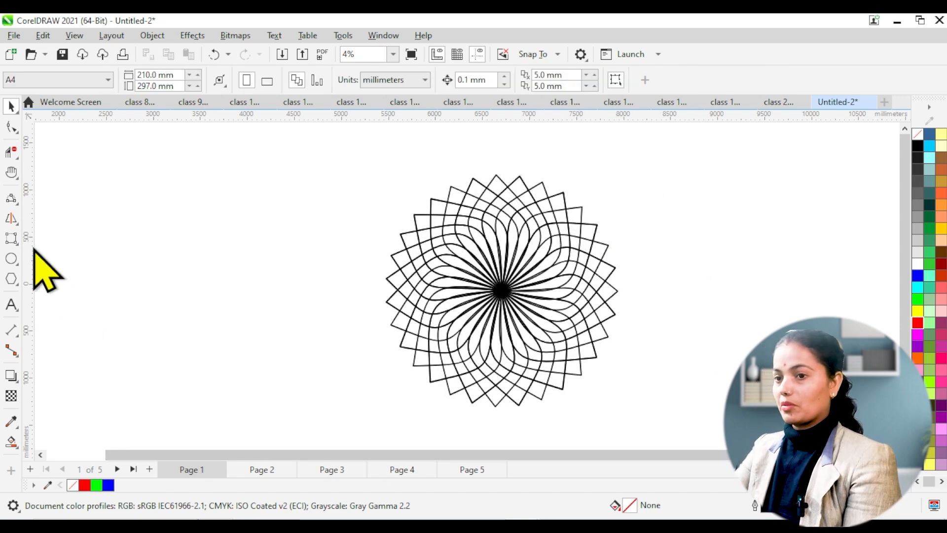
Step: Bring up the choice between the Rectangle and 3-Point Rectangle tools
{"action": "left_click", "coordinate": [11, 239]}
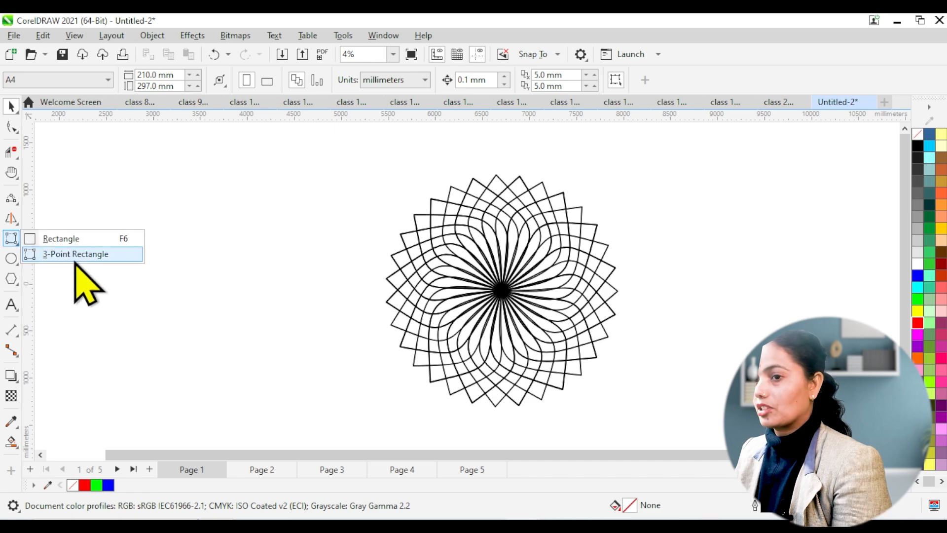